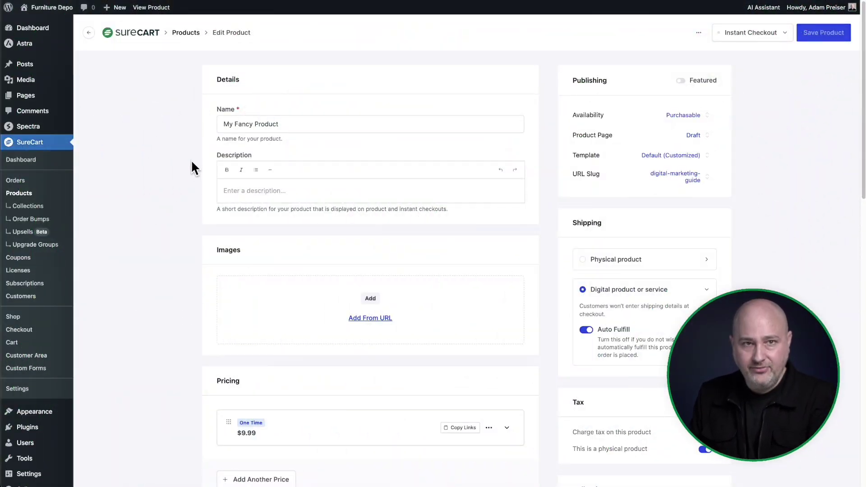
Scroll the Edit Product page to show the Pricing panel with its $9.99 one-time price
scroll(192, 163, down, 10)
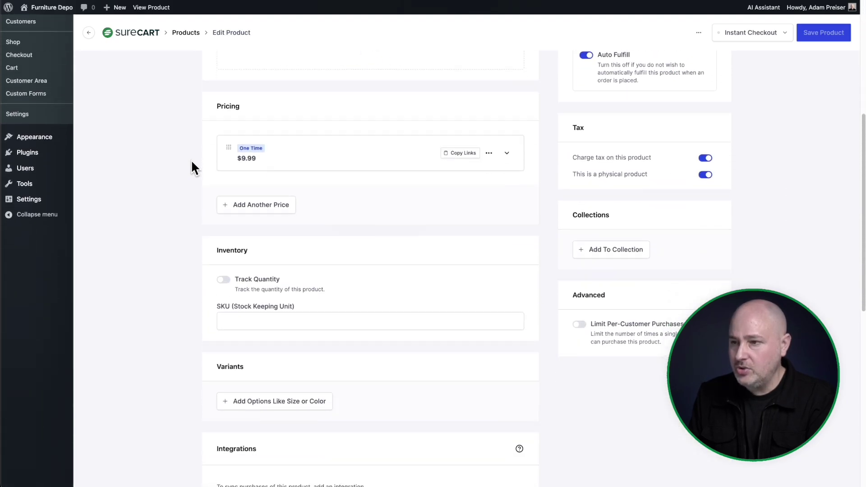
scroll(191, 168, up, 3)
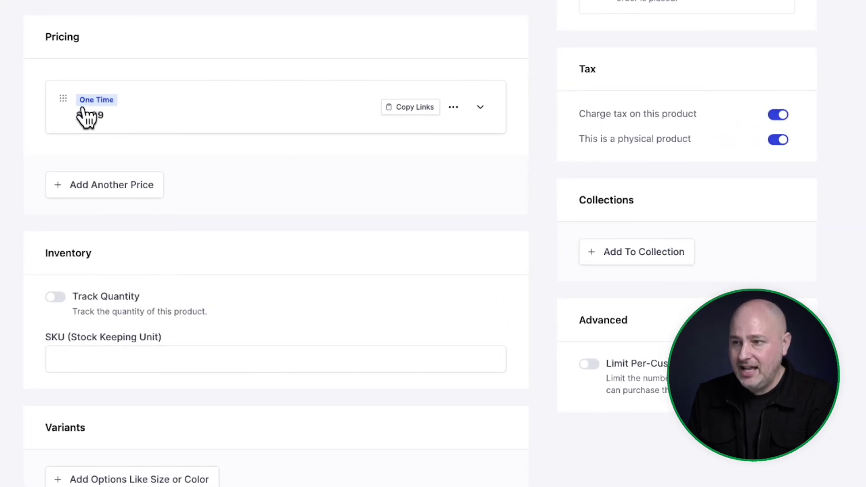
click(480, 108)
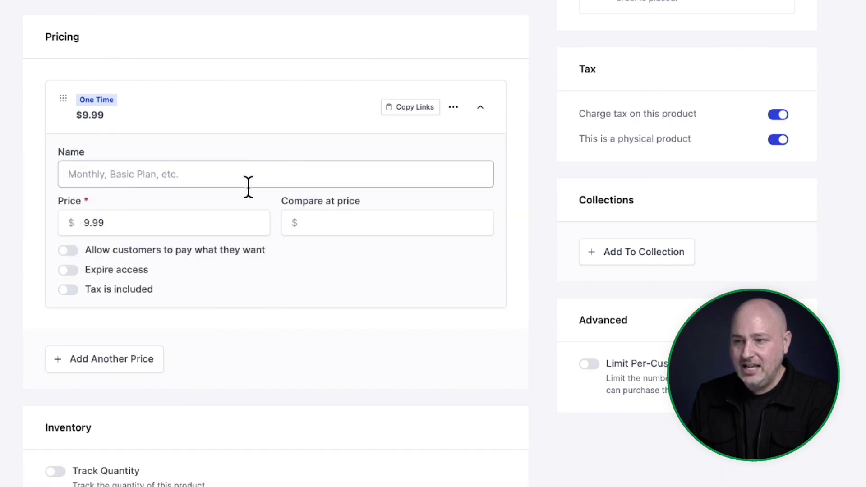
click(178, 217)
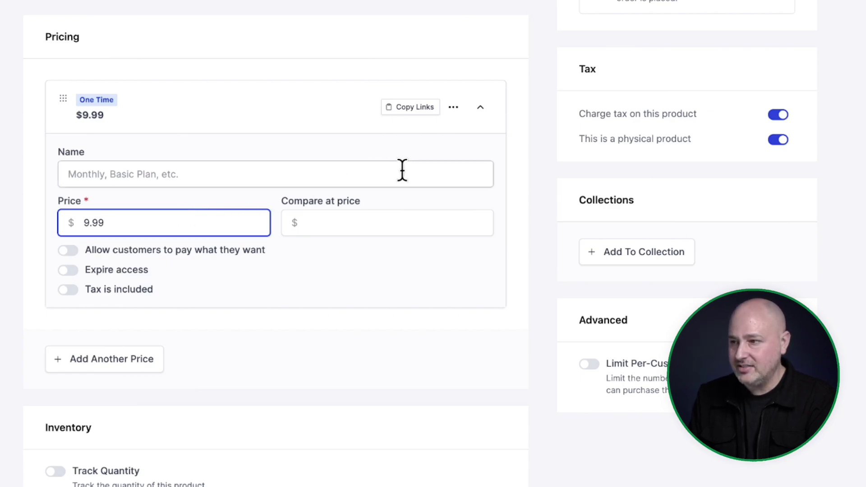
click(481, 111)
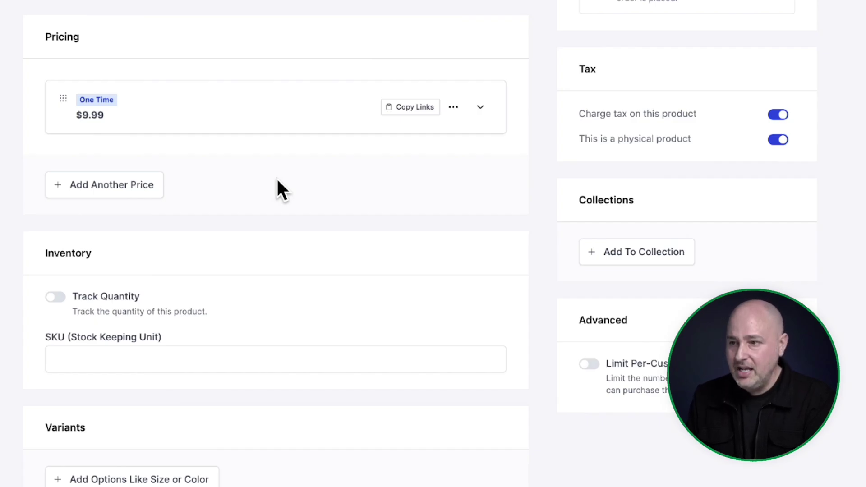
Start a new Subscription price with an amount of 9.99
click(94, 186)
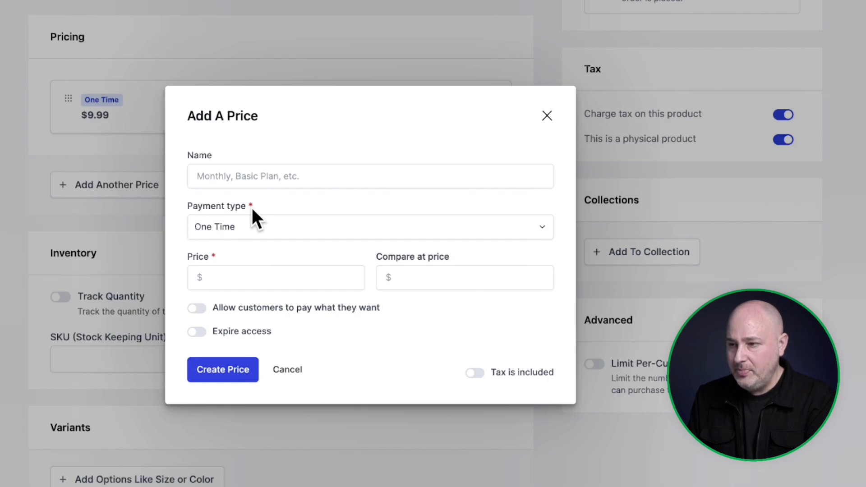
click(291, 233)
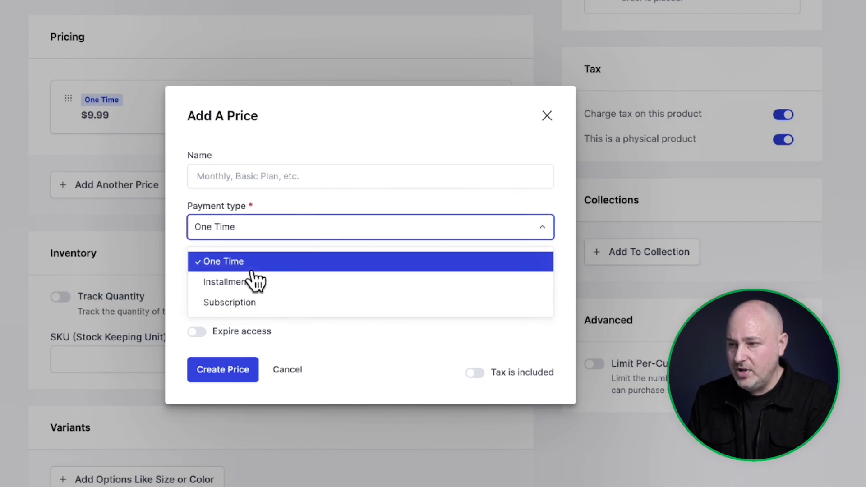
click(273, 307)
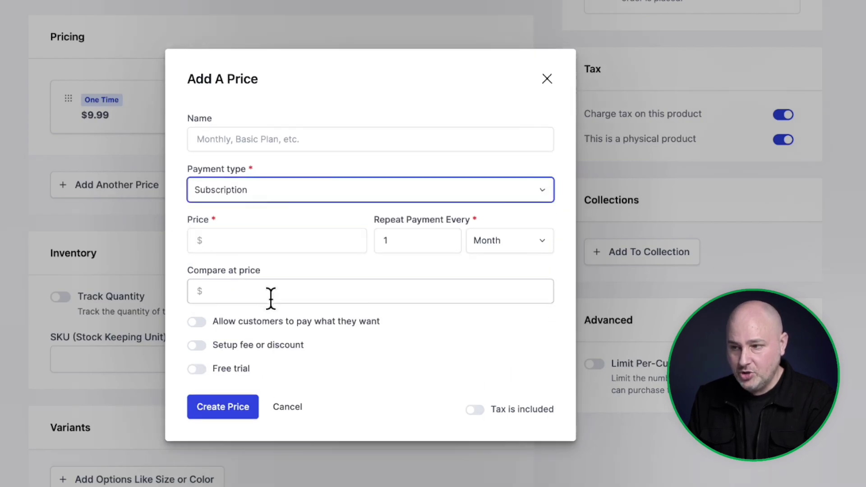
click(242, 238)
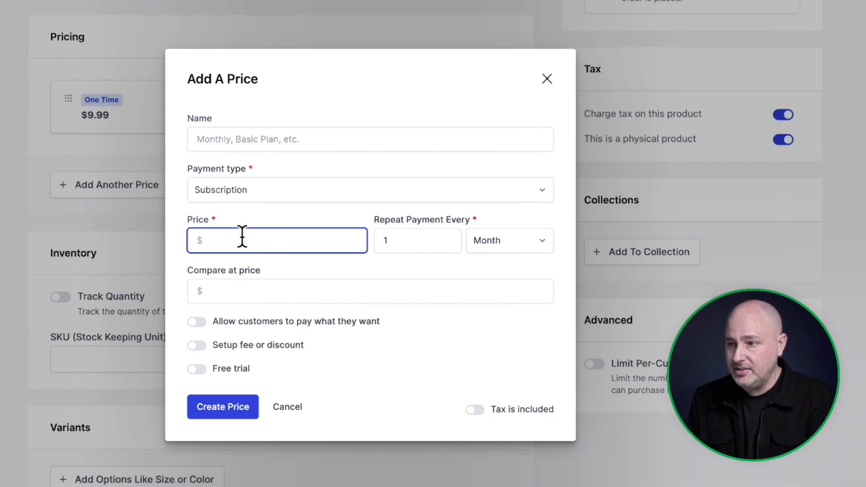
text(9.99)
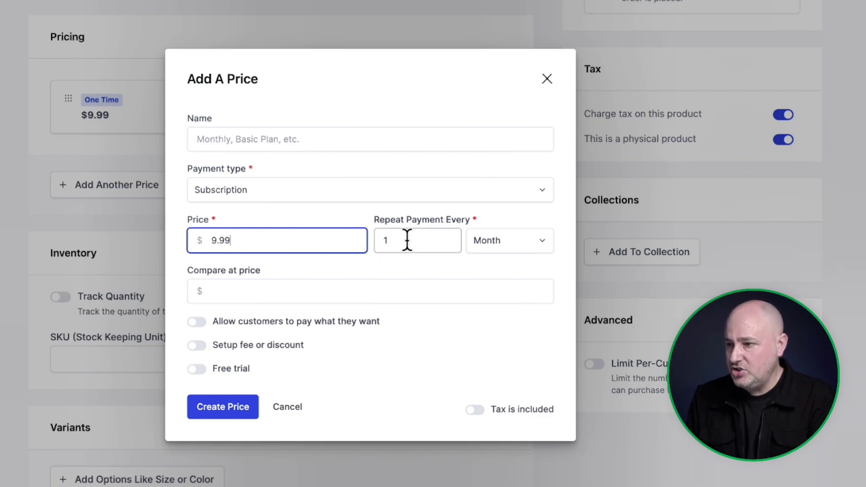
Set the billing to repeat every 1 Month and create the price
click(545, 246)
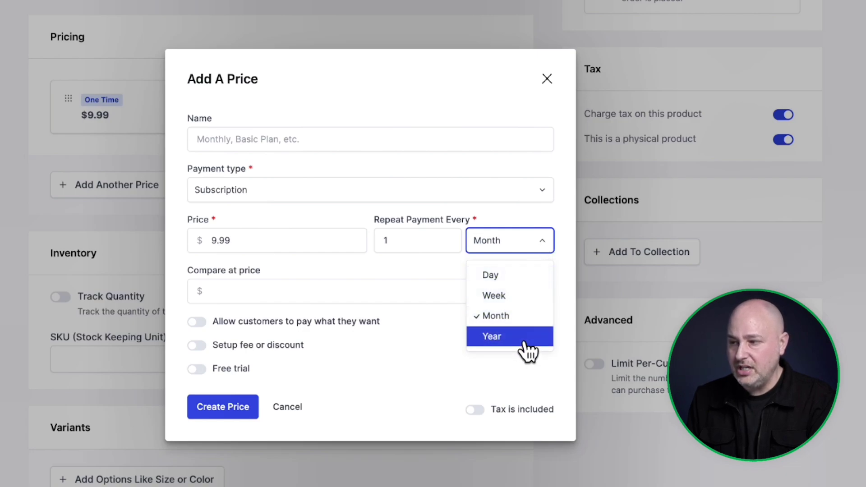
click(511, 304)
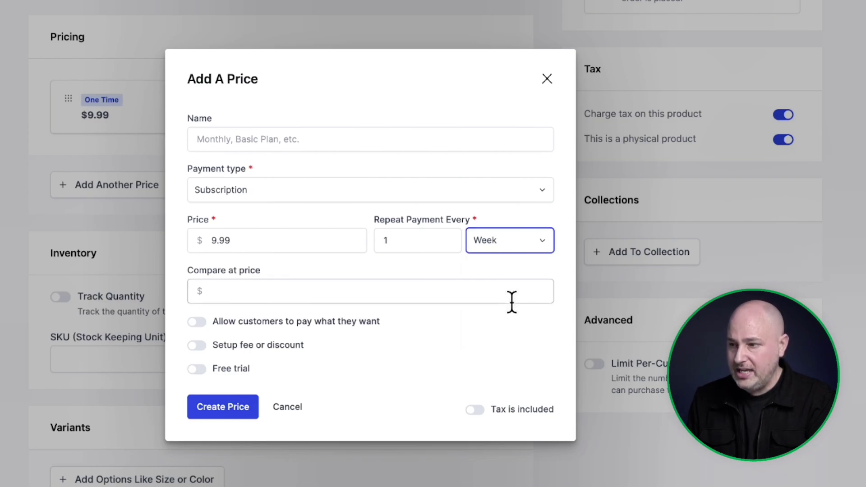
double_click(399, 240)
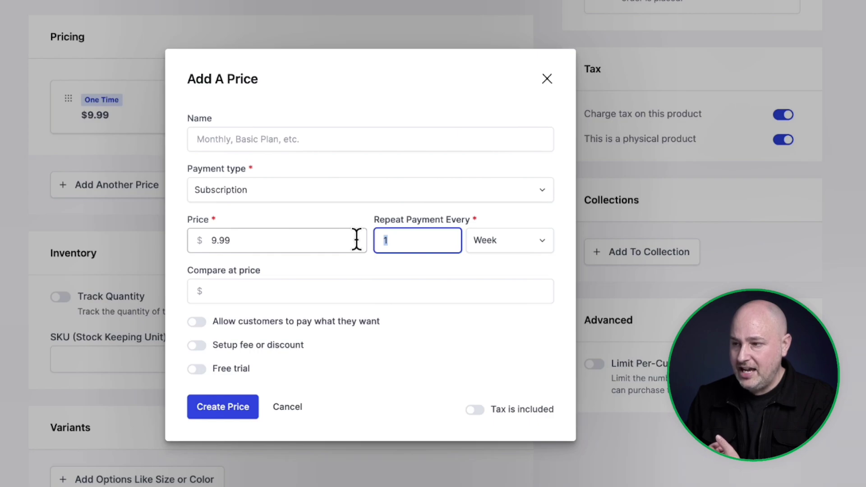
text(2)
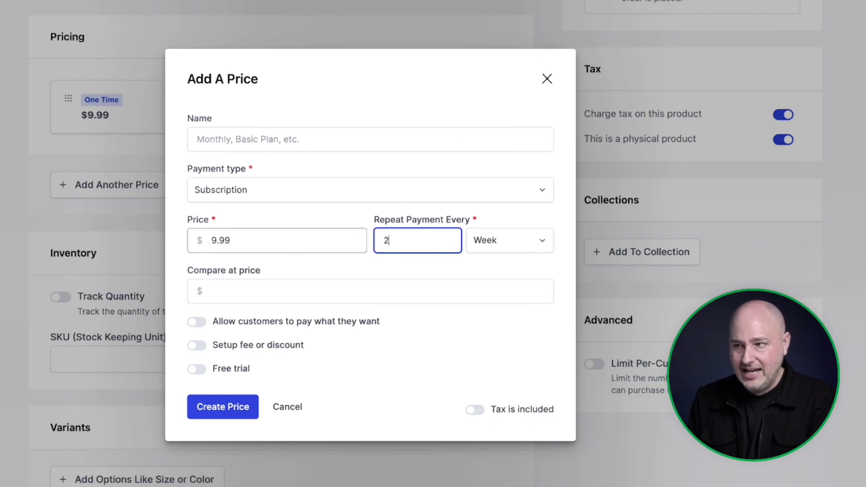
click(492, 247)
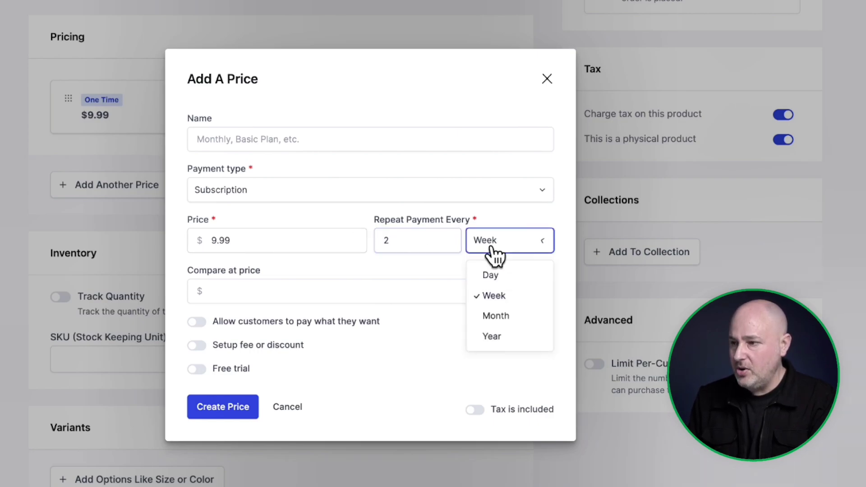
click(509, 316)
double_click(409, 240)
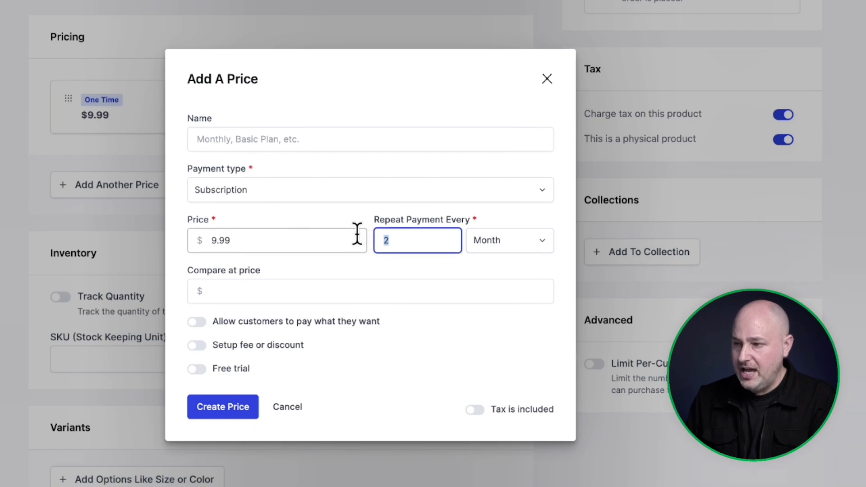
text(1)
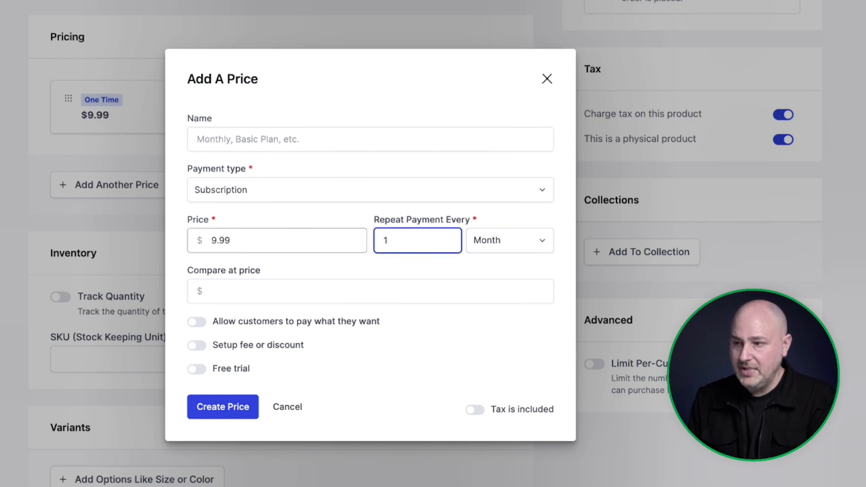
click(224, 418)
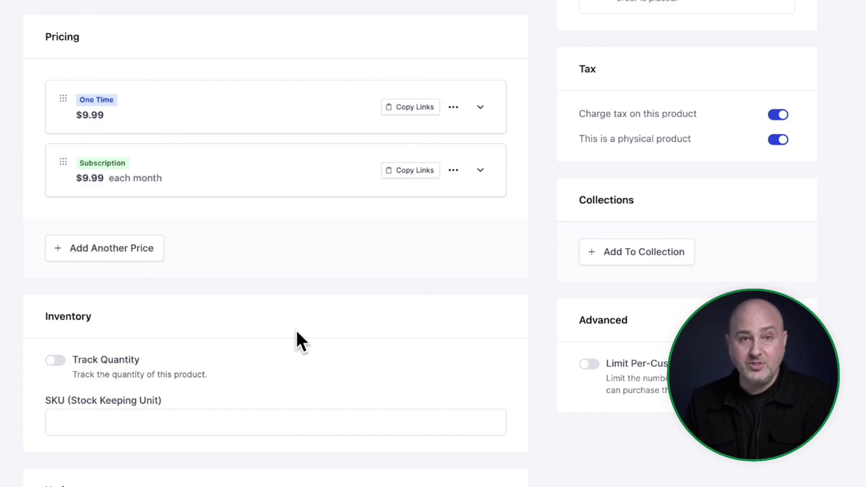
Create an Installment price of 99 billed monthly with the number of payments set to 10
click(105, 249)
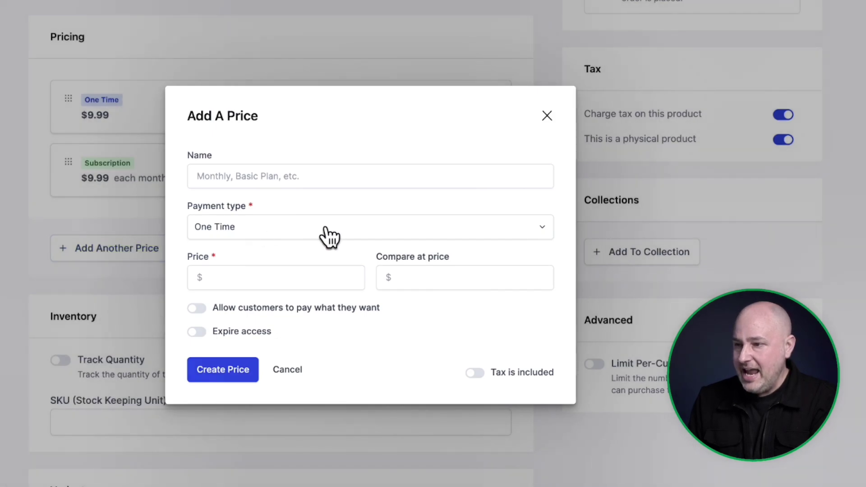
click(330, 237)
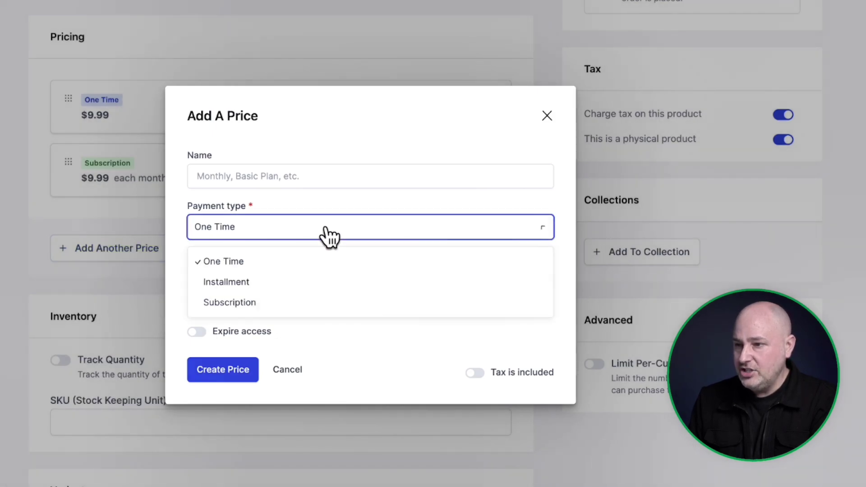
click(243, 283)
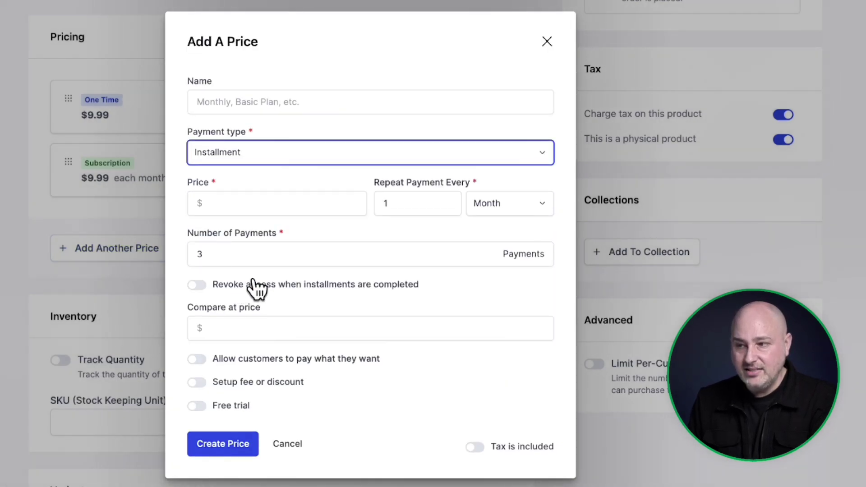
click(249, 198)
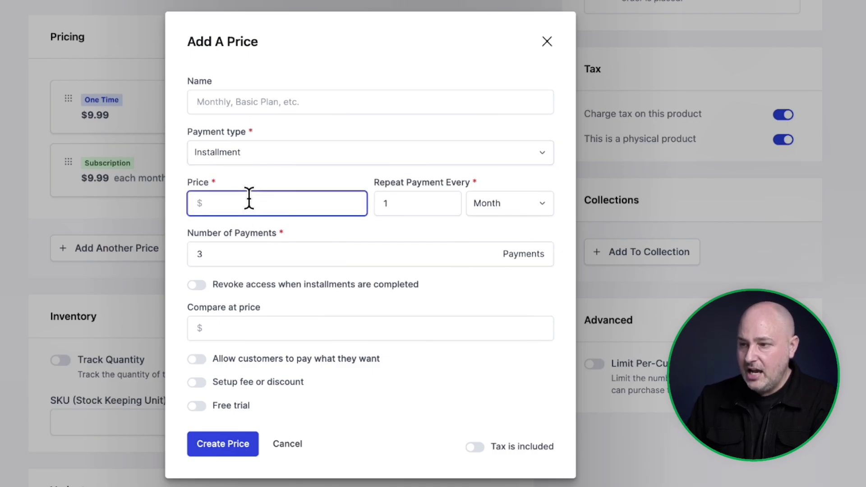
text(99)
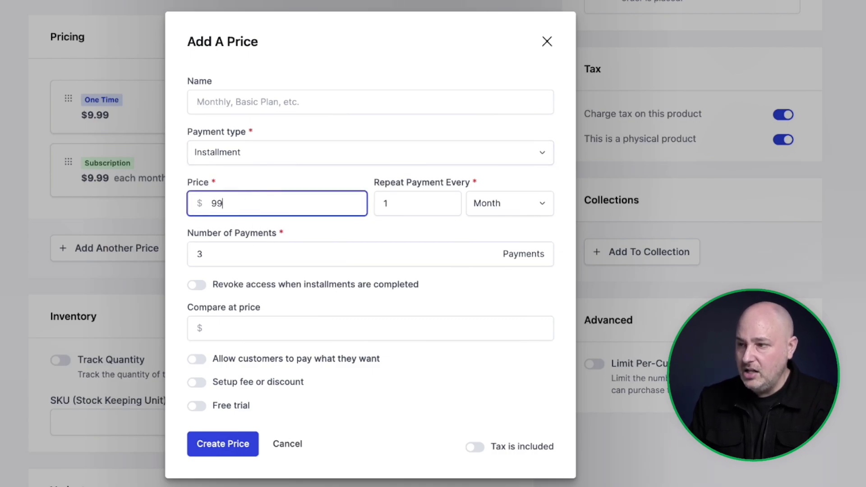
click(232, 256)
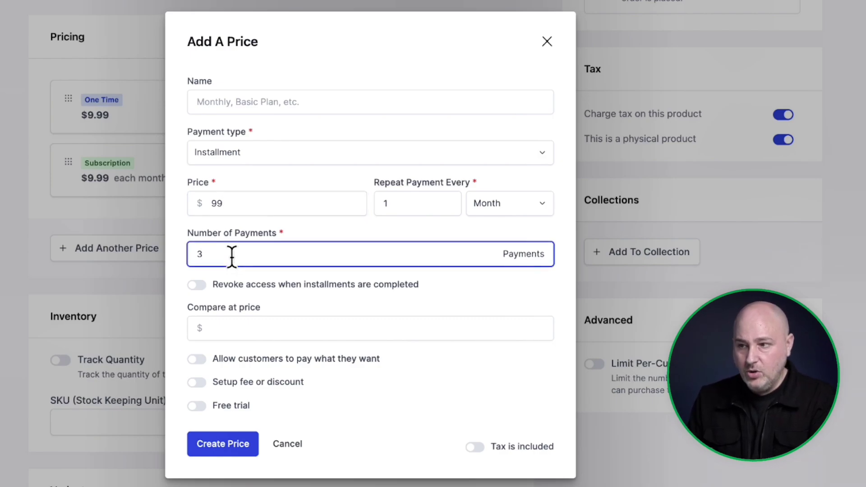
key(BackSpace)
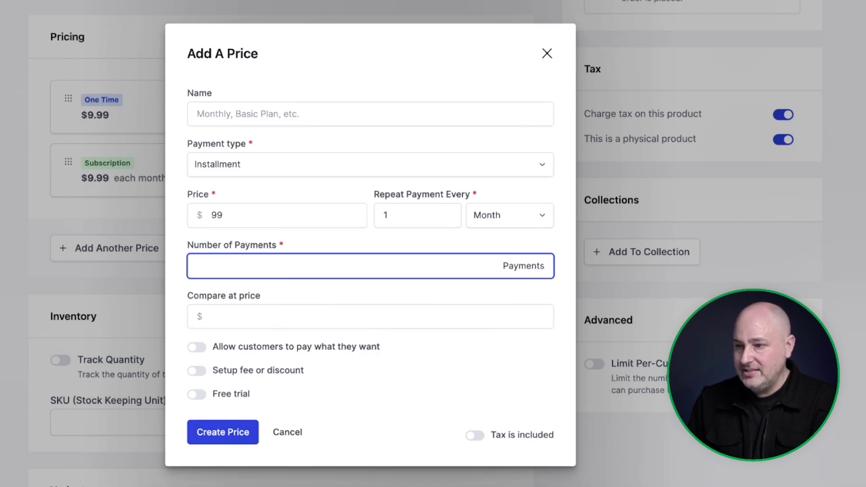
text(10)
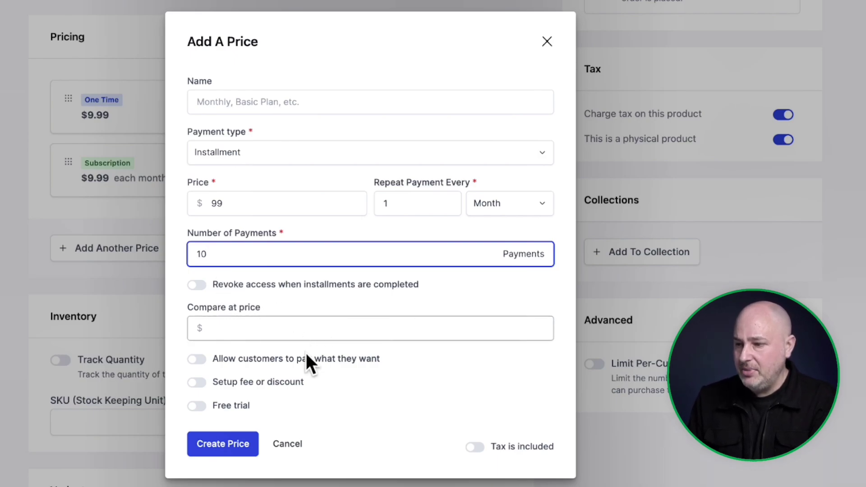
click(225, 444)
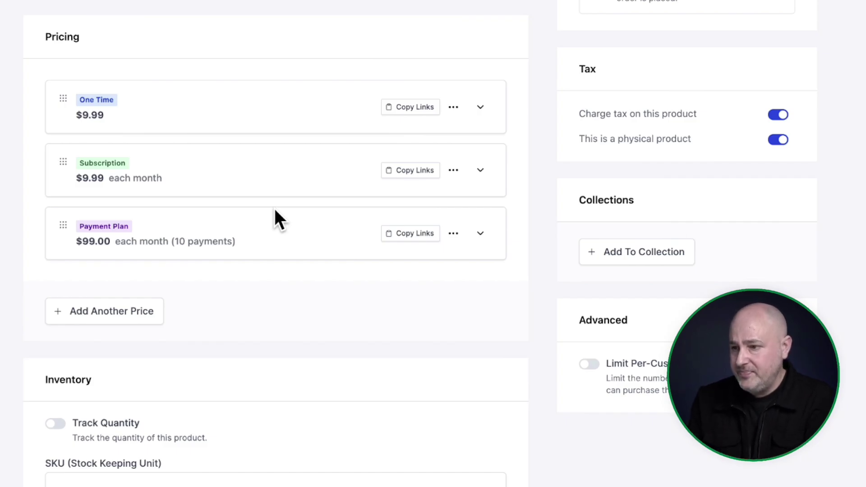
Create a 9.99 Subscription price with Free trial on and trial days changed from 15 to 7
click(140, 317)
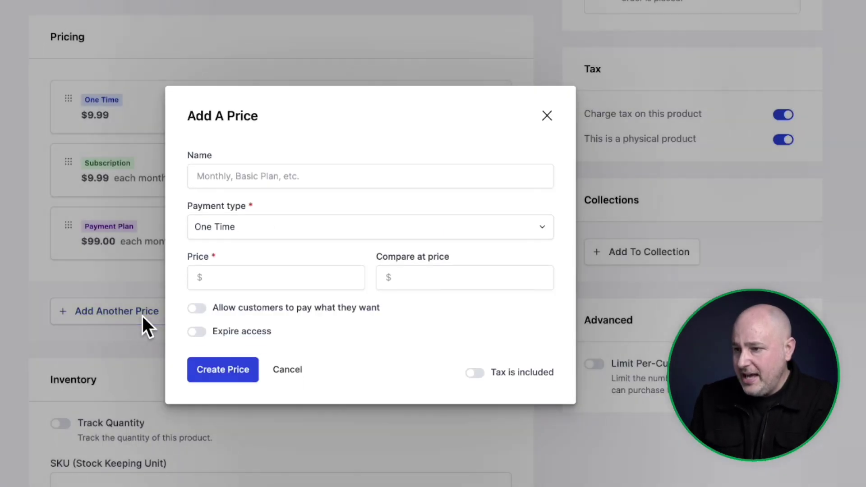
click(291, 239)
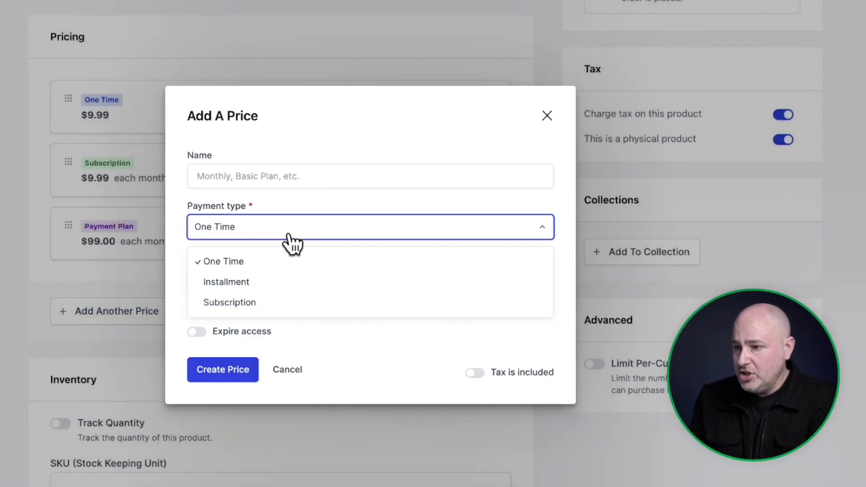
click(290, 303)
click(258, 241)
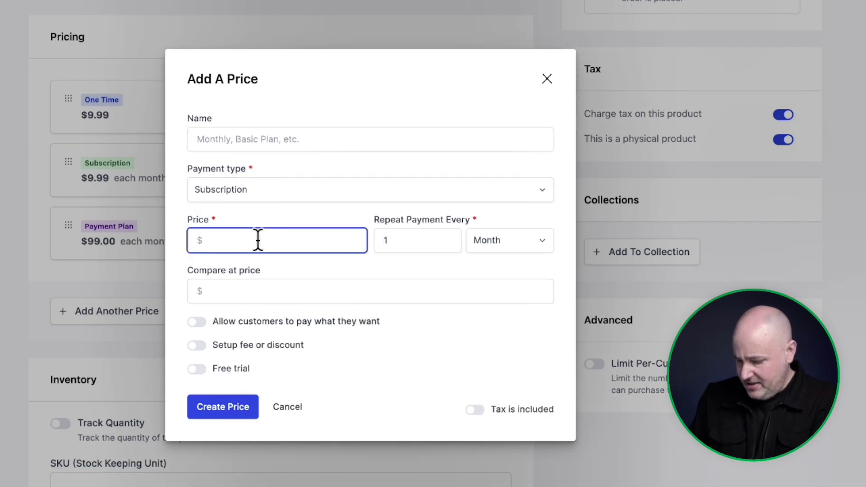
text(9.99)
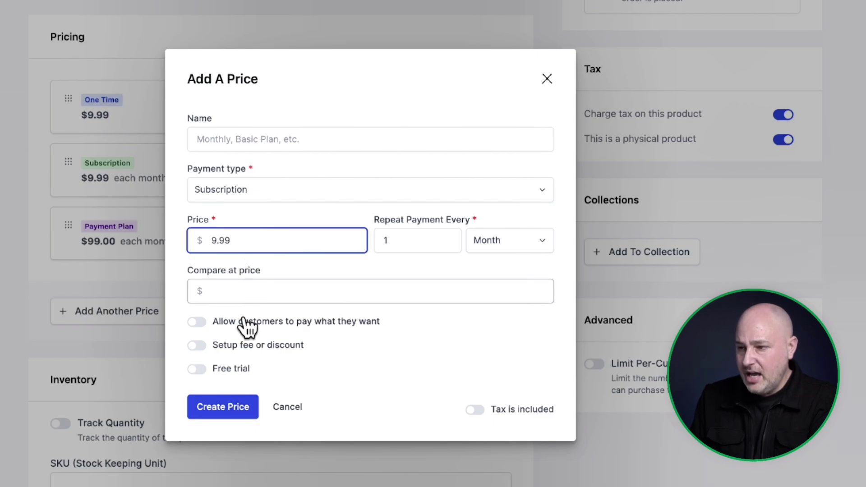
click(198, 370)
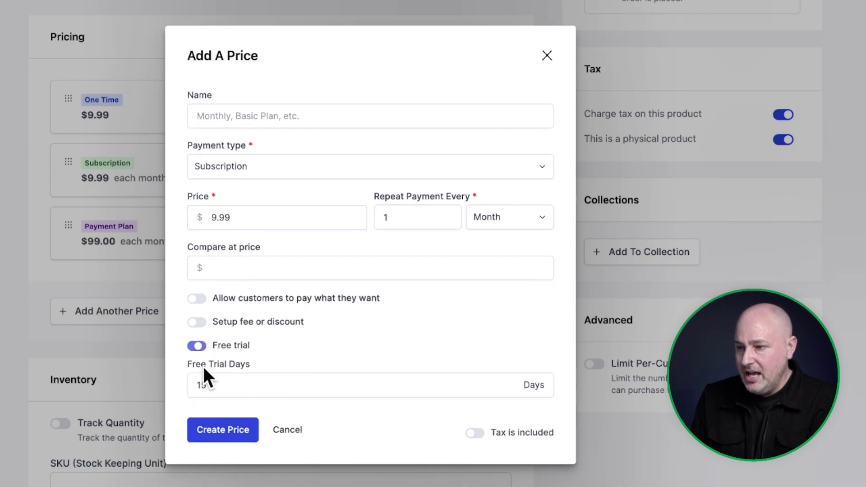
click(263, 388)
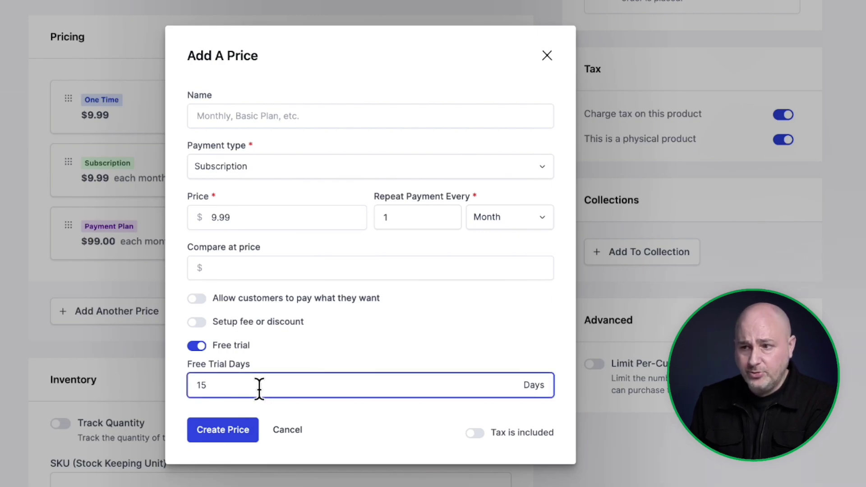
drag(260, 389, 173, 390)
text(7)
click(199, 428)
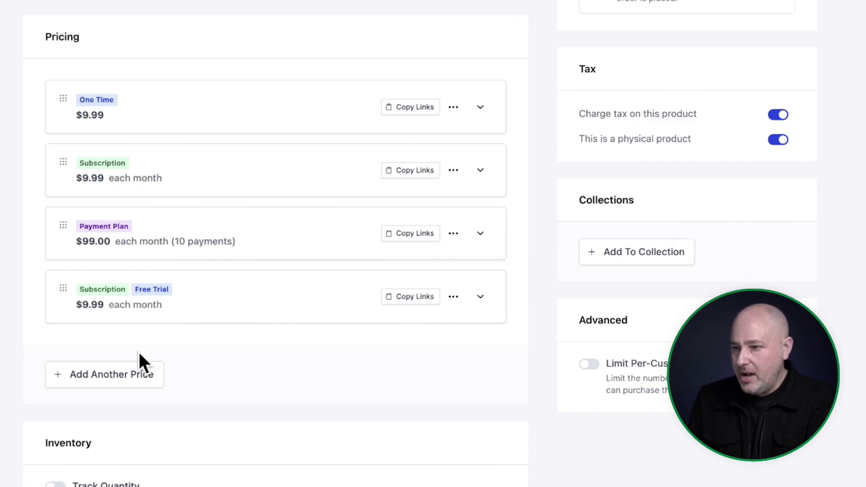
Start a new Subscription price of 99 billed every Year
click(127, 379)
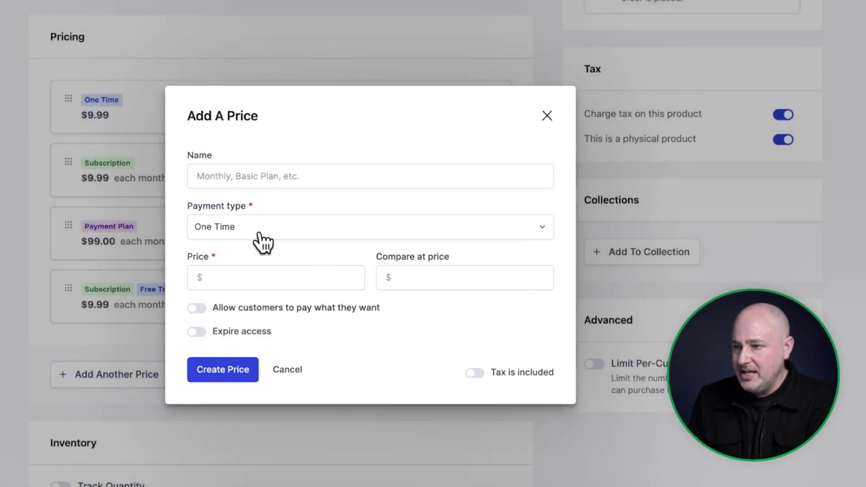
click(262, 237)
click(273, 303)
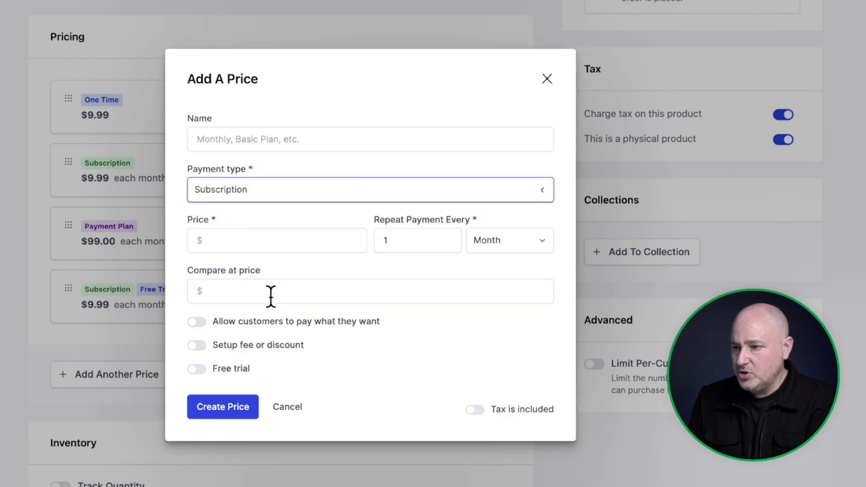
click(244, 239)
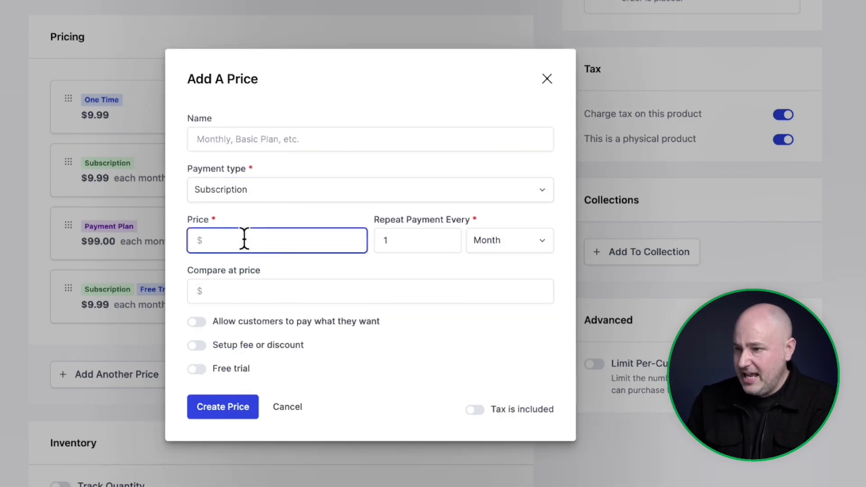
text(99)
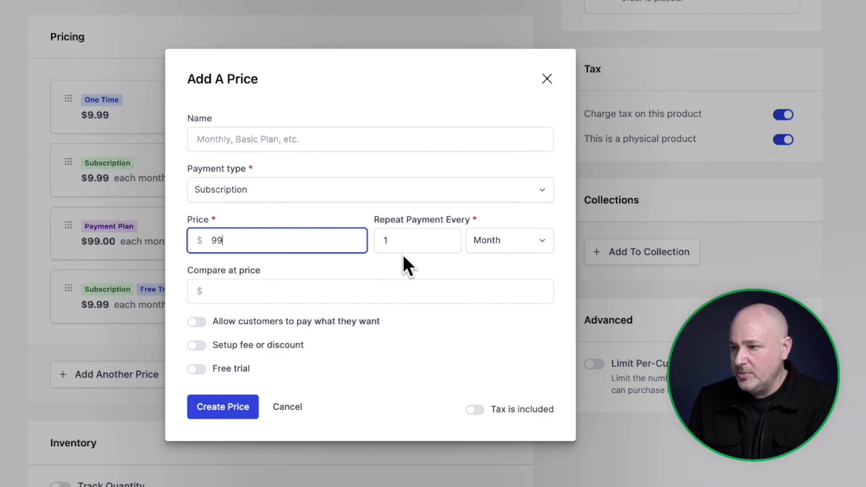
click(496, 250)
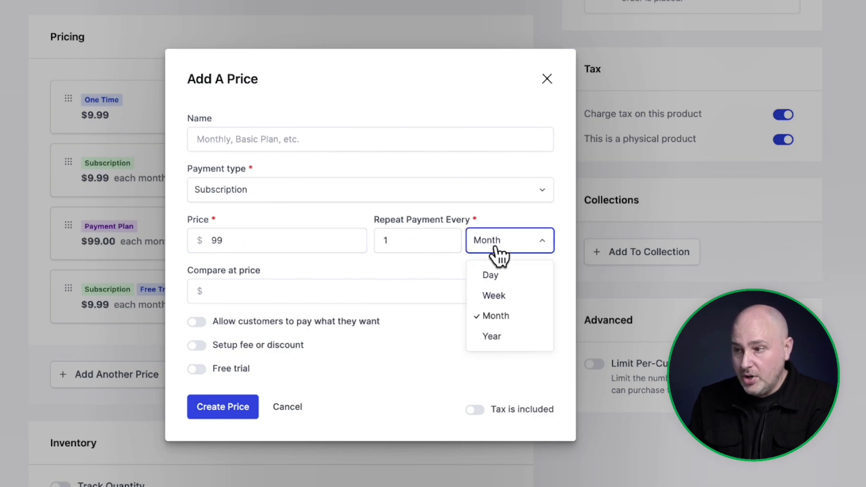
click(519, 338)
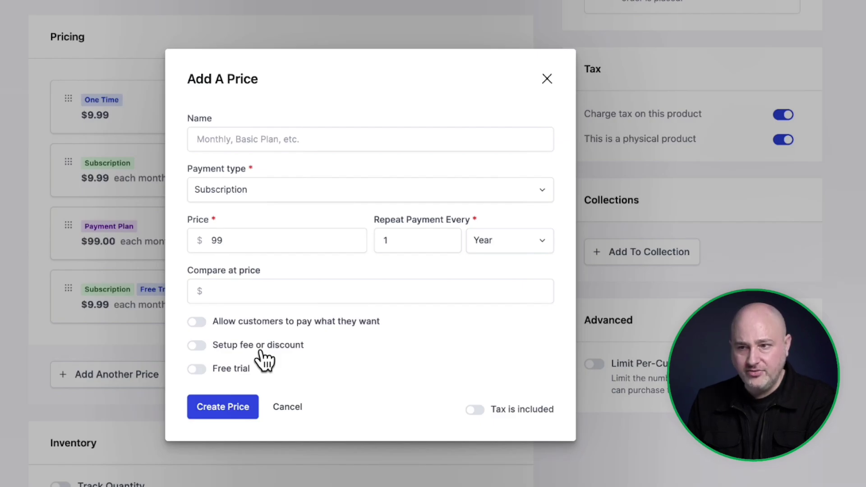
Add a setup fee named '$1 Trial' with an amount of 1
click(198, 347)
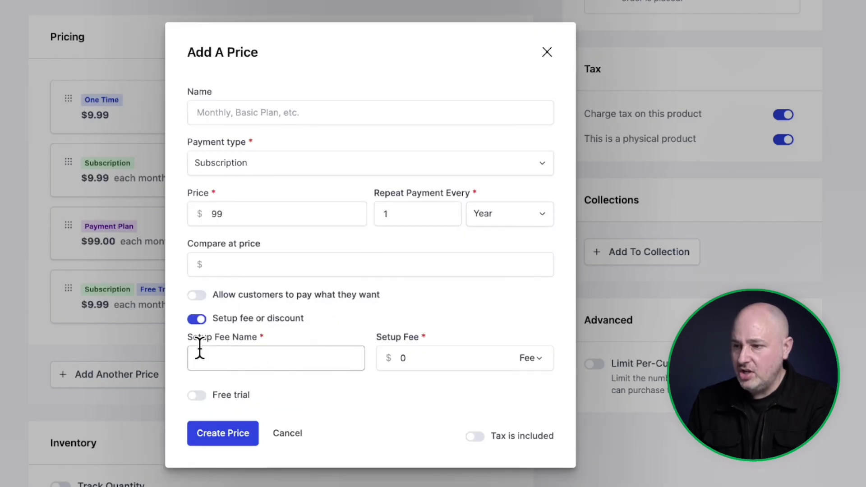
click(223, 357)
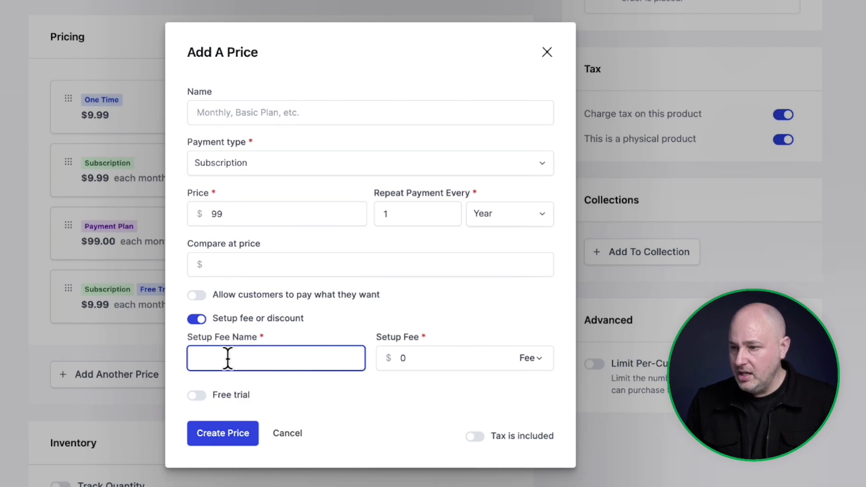
text($1 Trial)
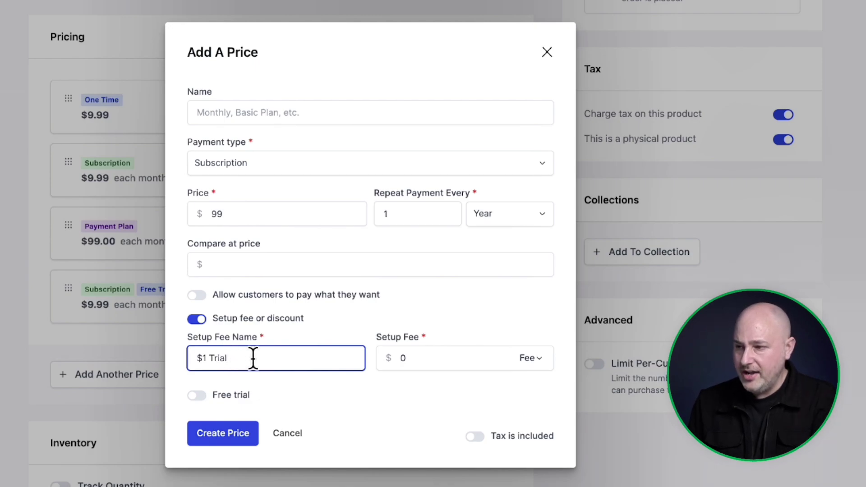
click(425, 357)
text(1)
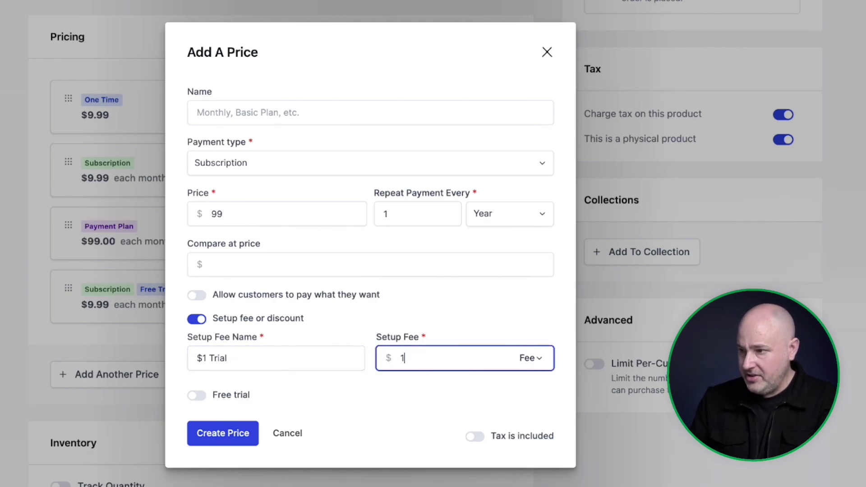
Enable a 7-day free trial, charge the setup fee during it, and create the price
click(198, 397)
drag(221, 401, 189, 402)
text(7)
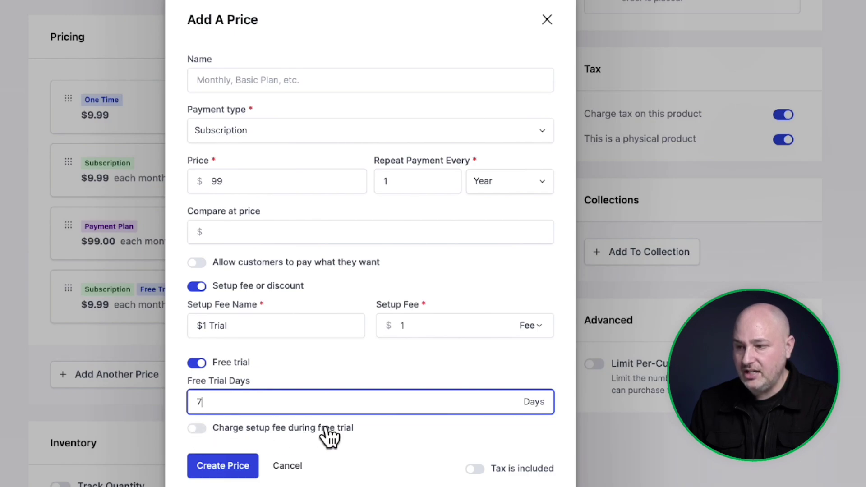
click(198, 433)
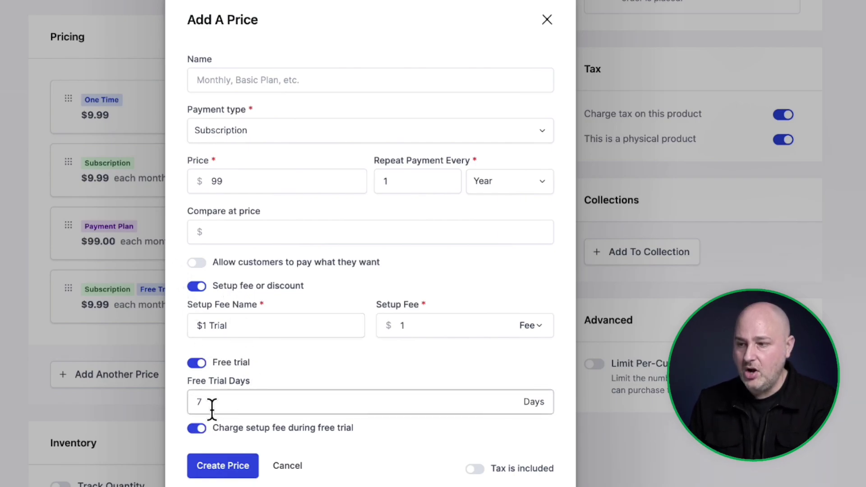
click(222, 467)
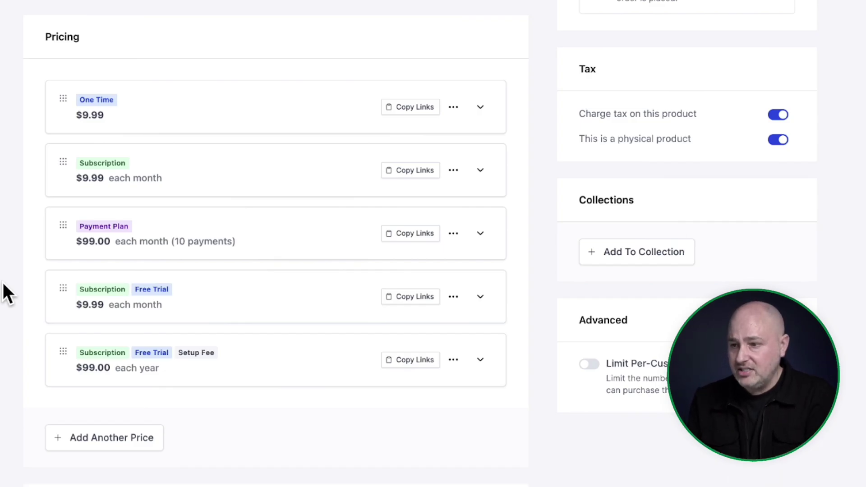
Start an Installment price of 200 with the number of payments set to 10
click(116, 444)
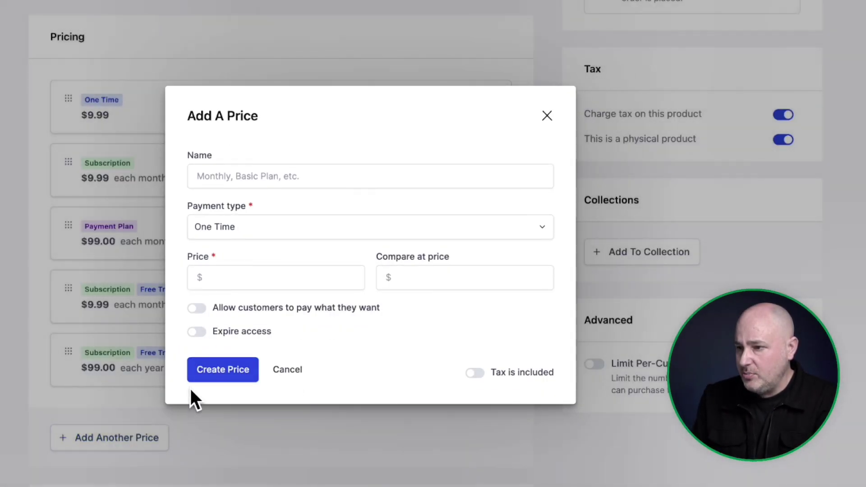
click(298, 228)
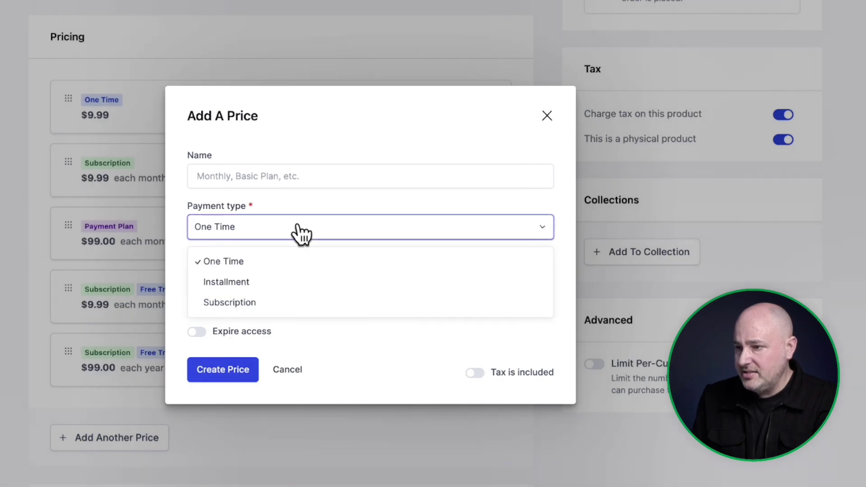
click(280, 284)
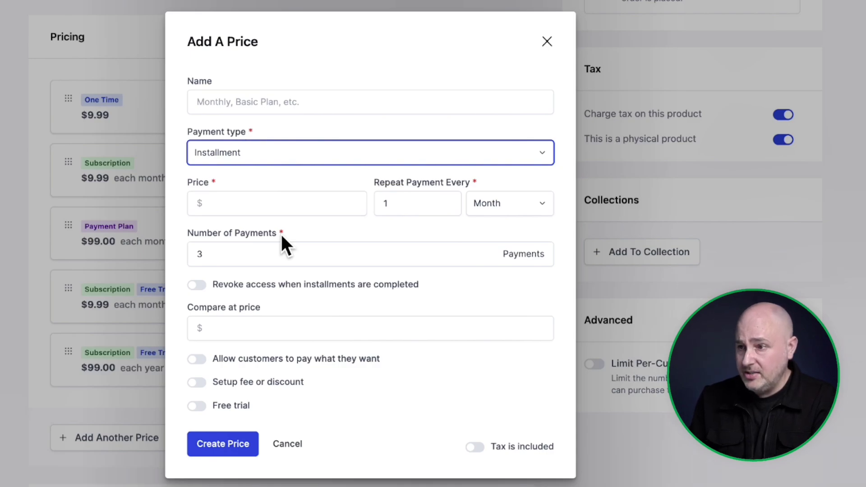
click(244, 209)
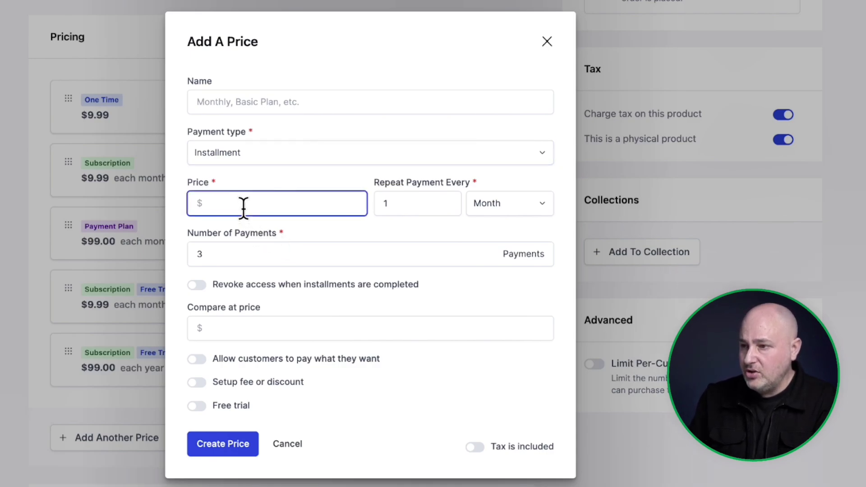
text(200)
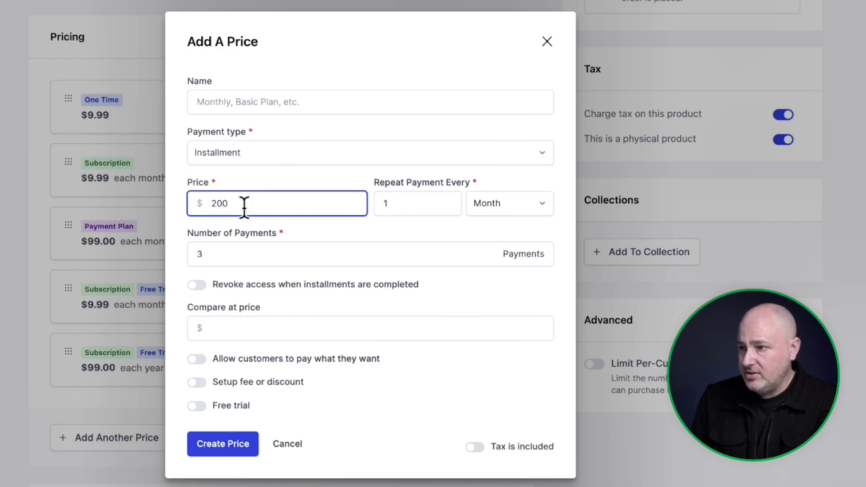
double_click(198, 255)
text(10)
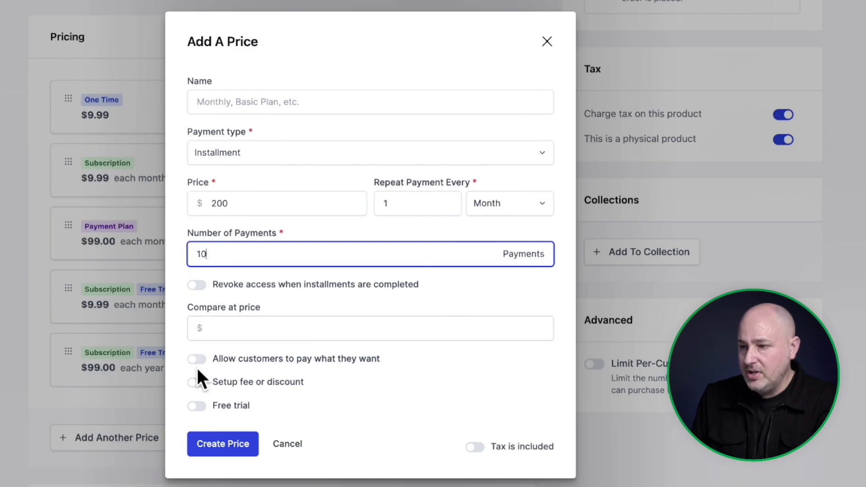
Add a 1000 setup fee named 'Setup Fee' and create the price
click(198, 382)
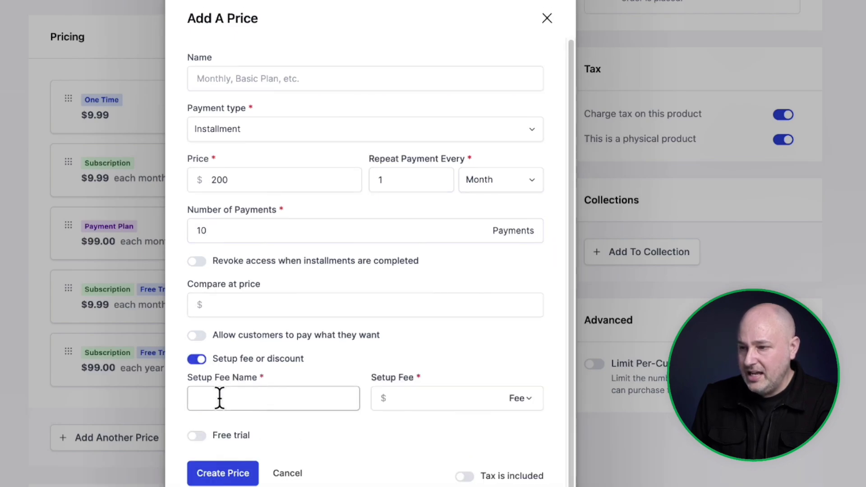
click(419, 397)
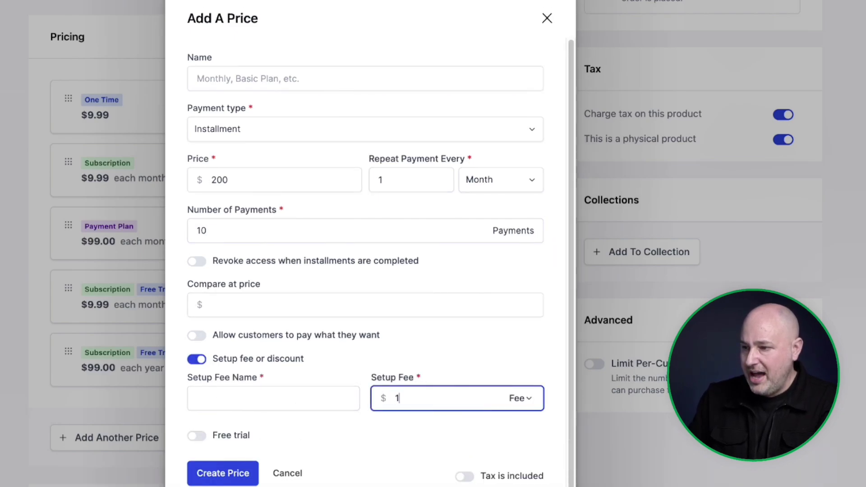
text(000)
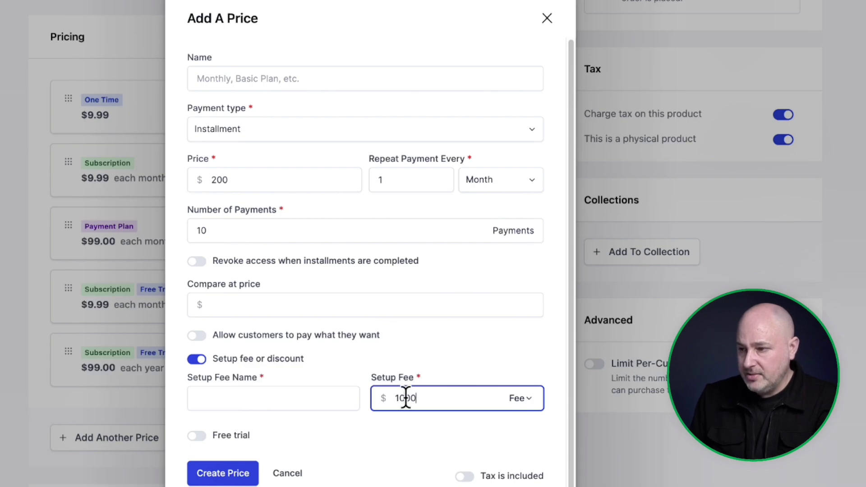
click(323, 405)
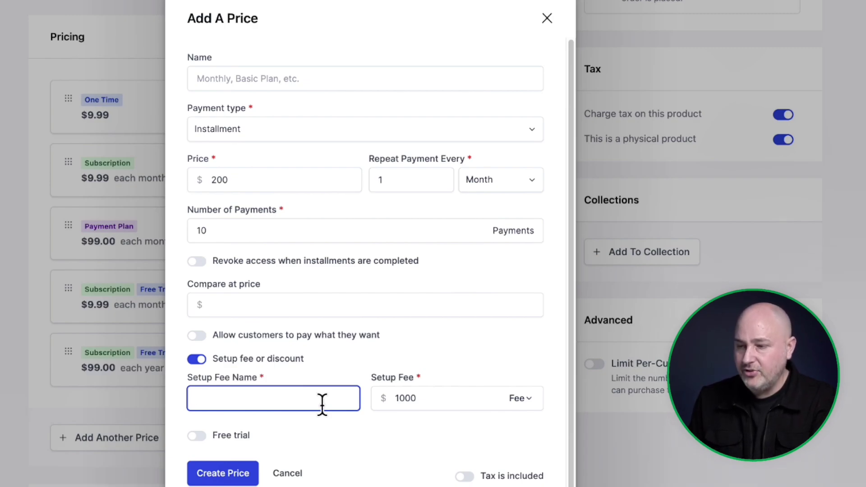
text(Setup Fee)
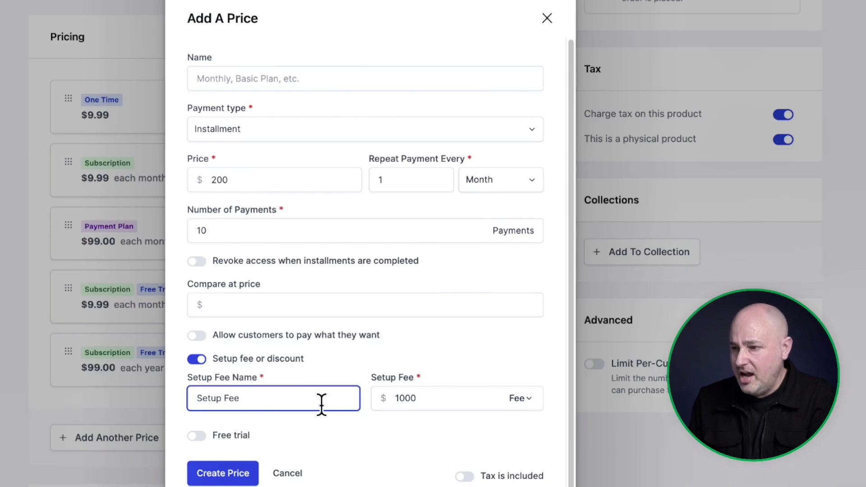
click(229, 478)
Scroll down the Pricing list toward the Add Another Price button
scroll(275, 243, down, 3)
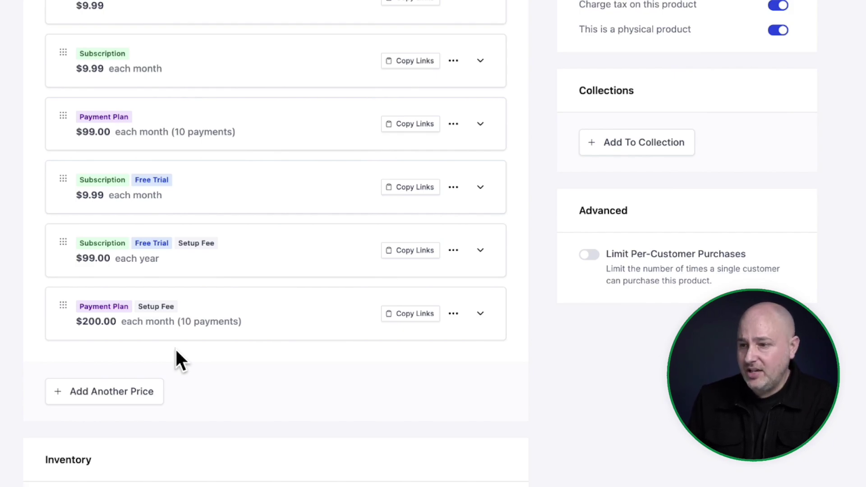
Start a Subscription price of 249 billed every Year
click(126, 393)
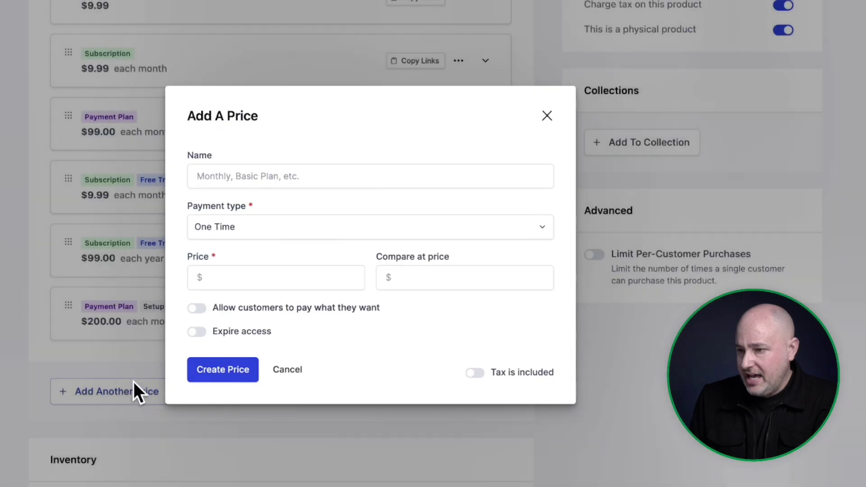
click(278, 230)
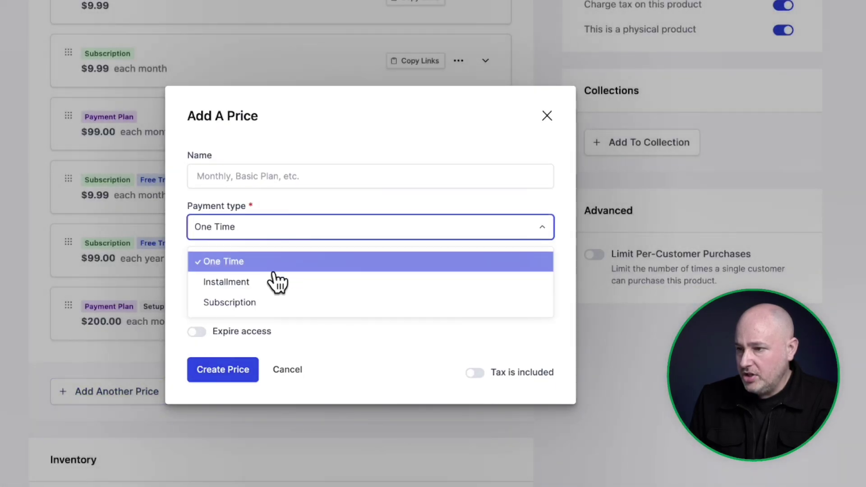
click(277, 302)
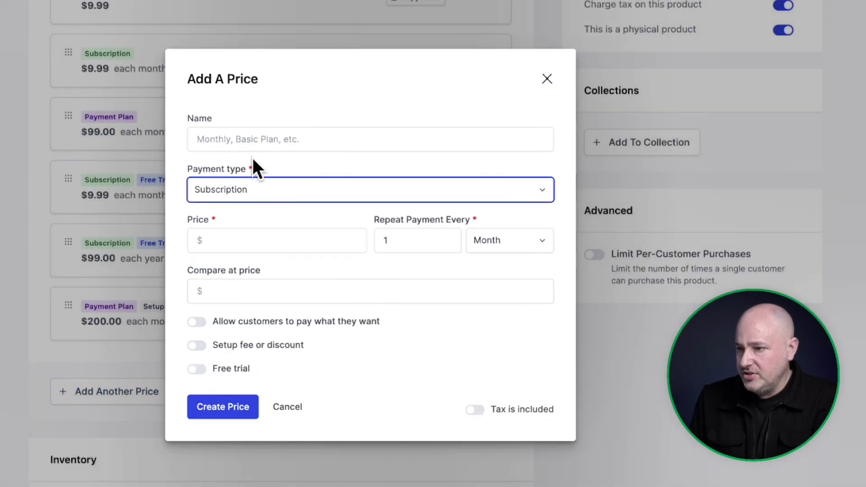
click(247, 240)
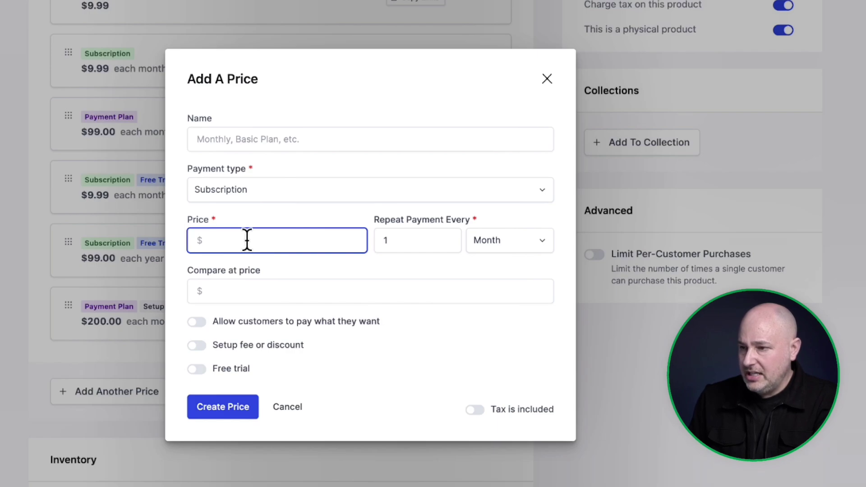
text(249)
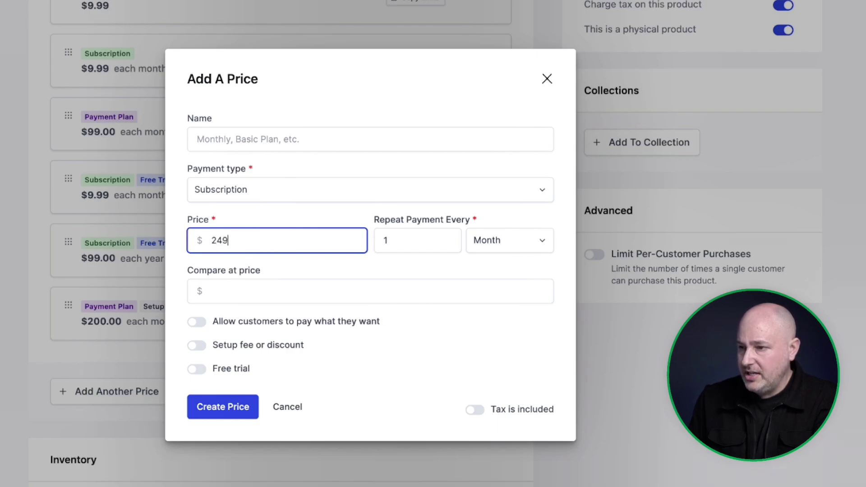
click(494, 246)
click(485, 337)
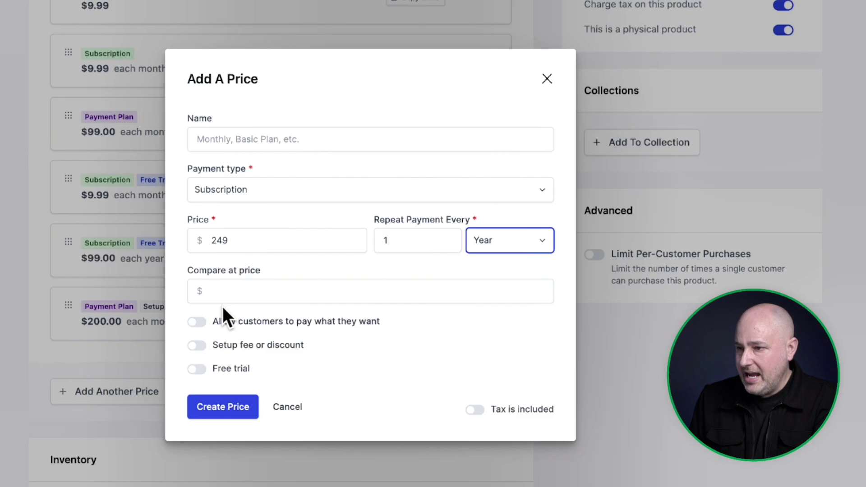
Add a 124 setup Discount named 'BFCM Promotion' and create the price
click(198, 346)
click(429, 361)
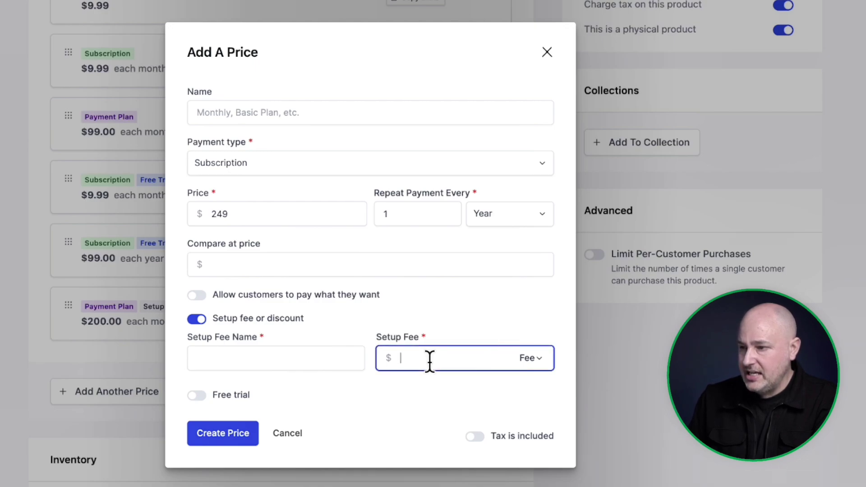
text(124)
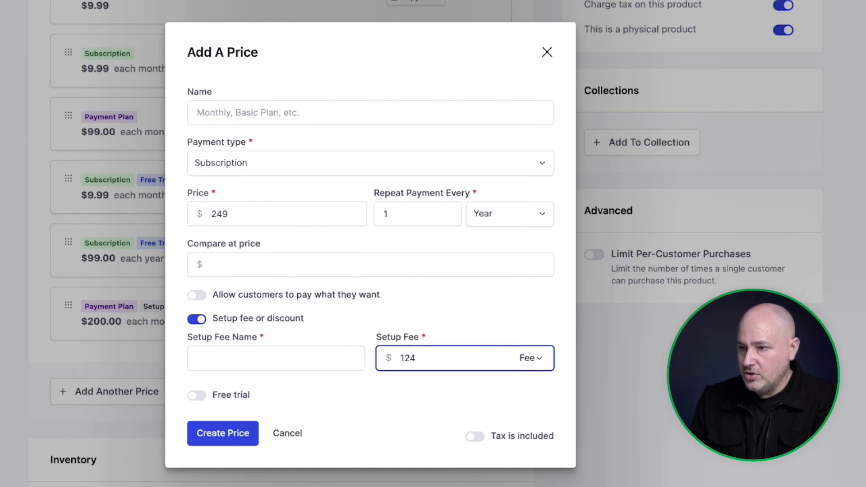
click(535, 363)
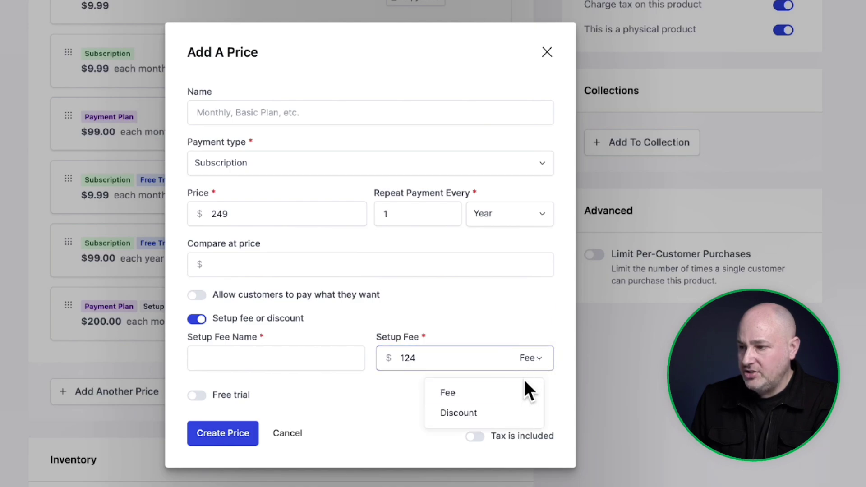
click(503, 415)
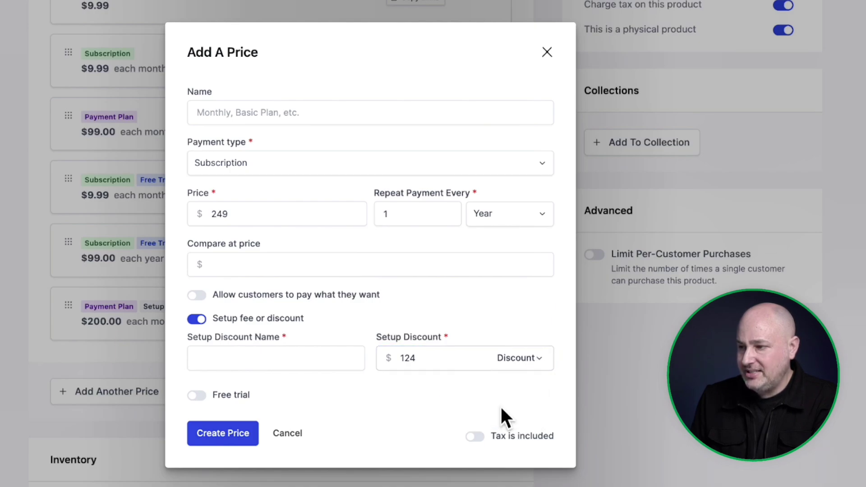
click(219, 357)
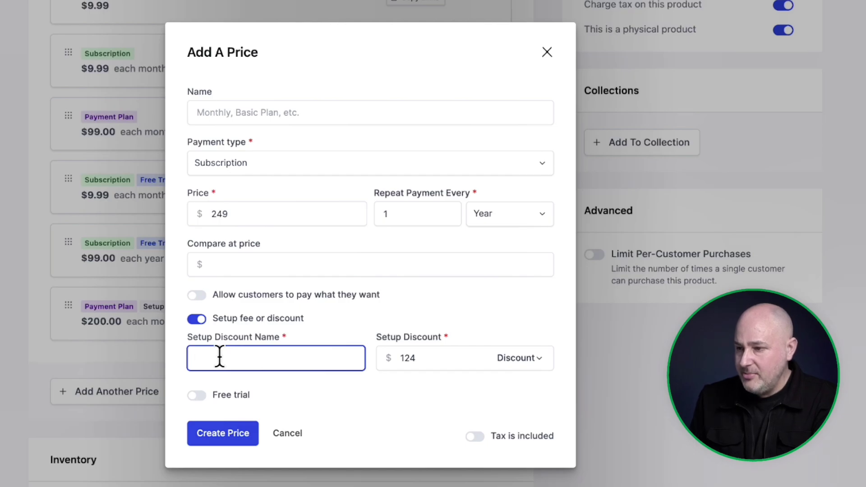
text(BFCM Promotion)
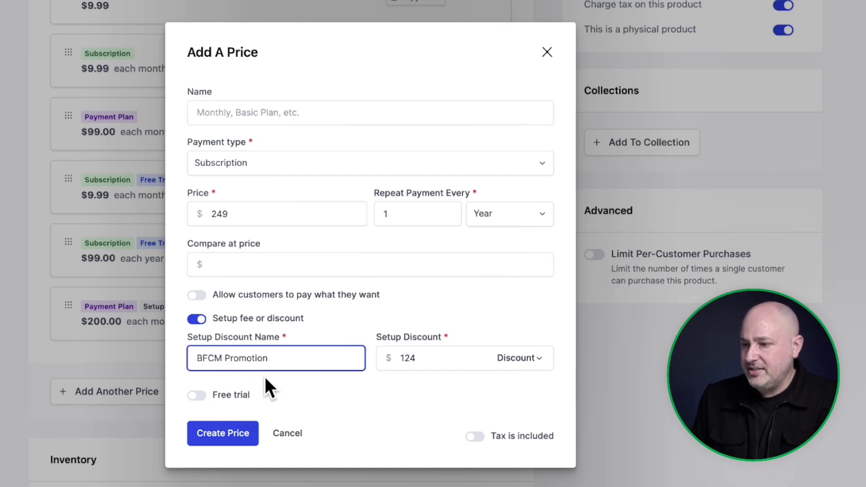
click(223, 439)
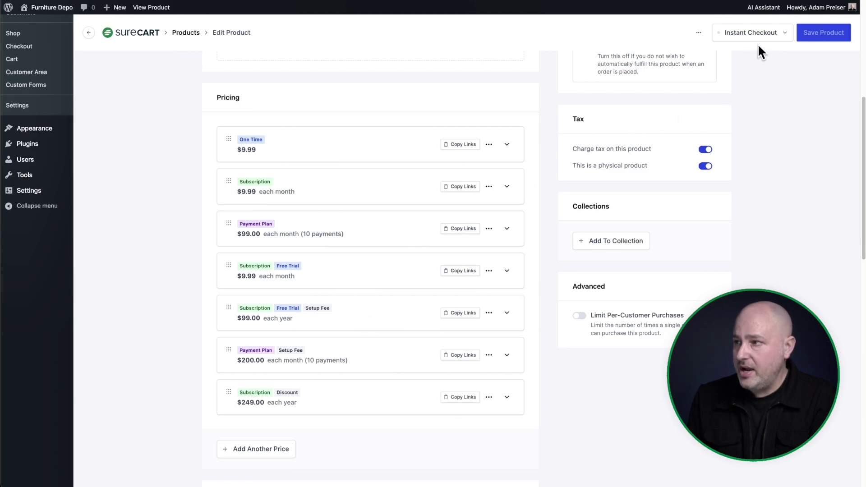
Open the product's instant checkout link from the Instant Checkout dropdown
click(779, 34)
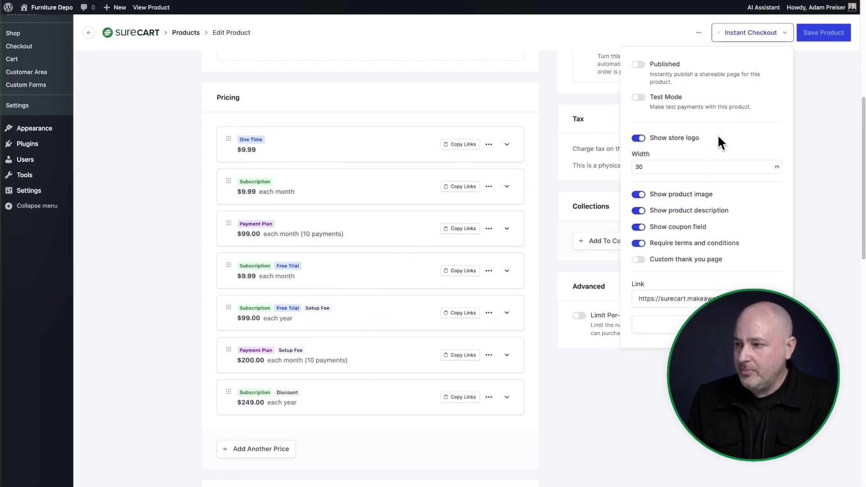
click(663, 324)
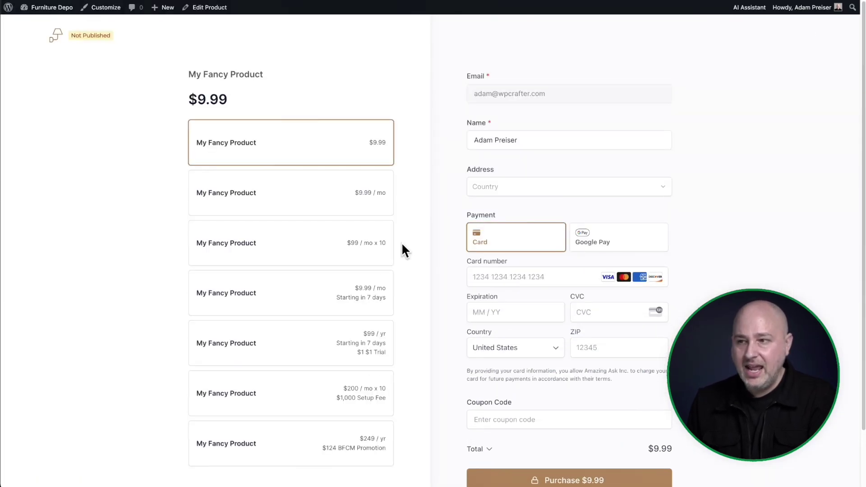
Return to the Edit Product page and scroll down to the pricing list
scroll(405, 238, down, 1)
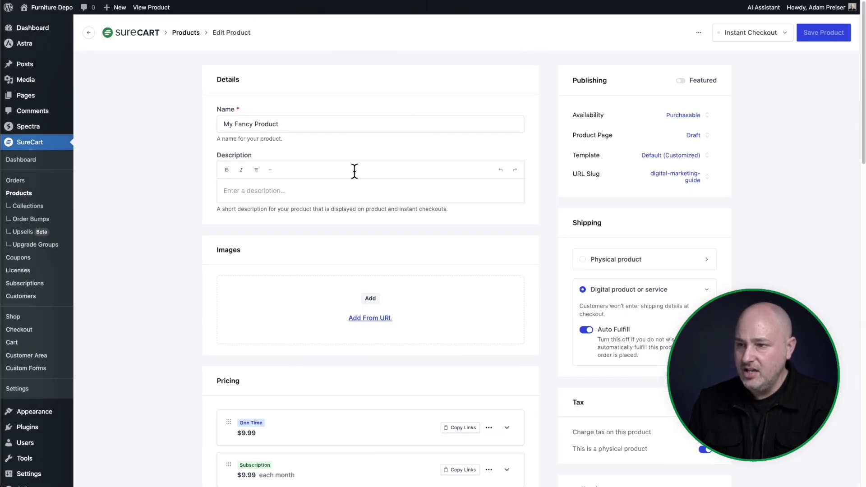
scroll(354, 170, down, 6)
Name the $9.99 one-time price 'One Time Purchase' and save the product
click(507, 152)
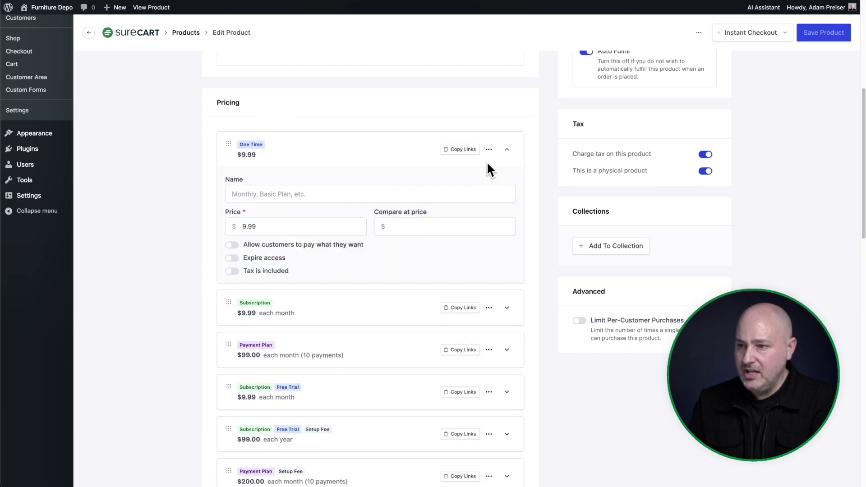
click(315, 189)
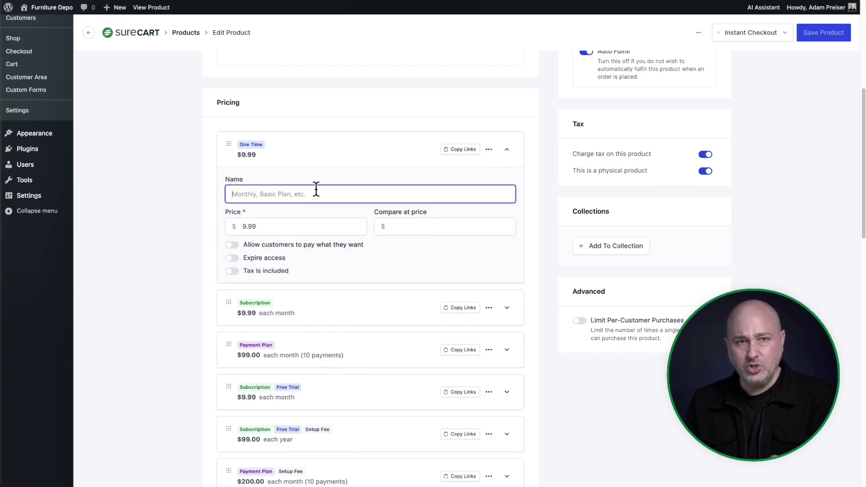
text(One Time Purchase)
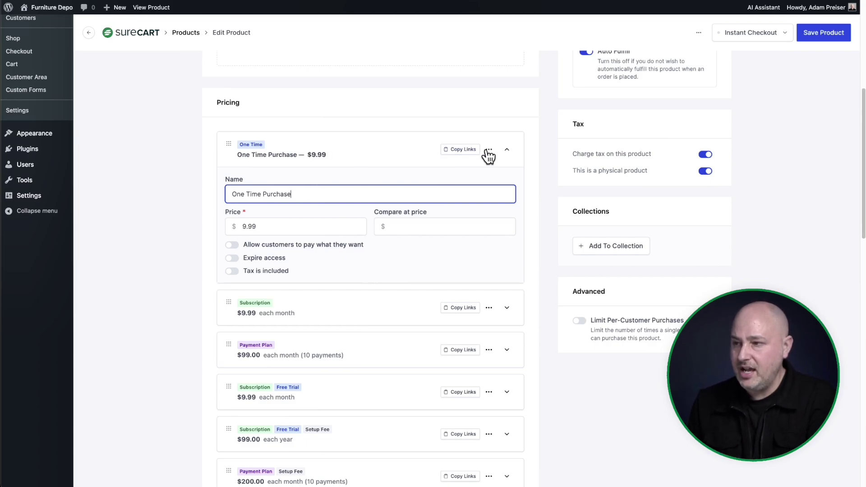
click(508, 151)
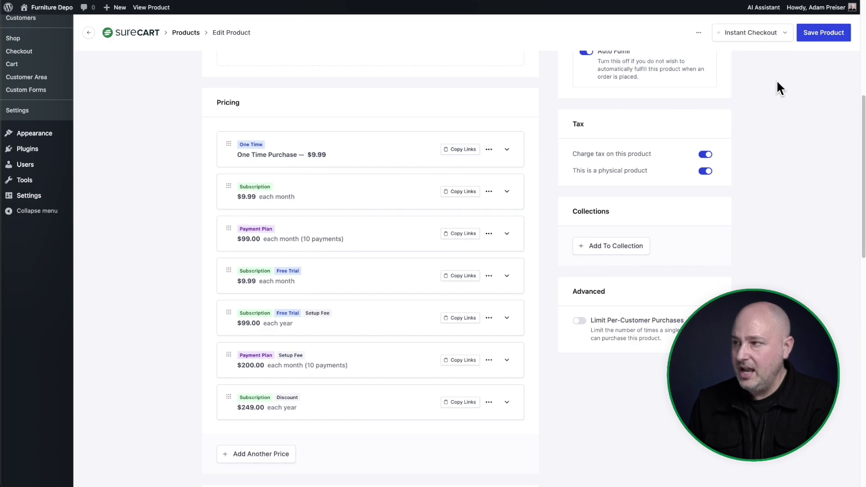
click(820, 32)
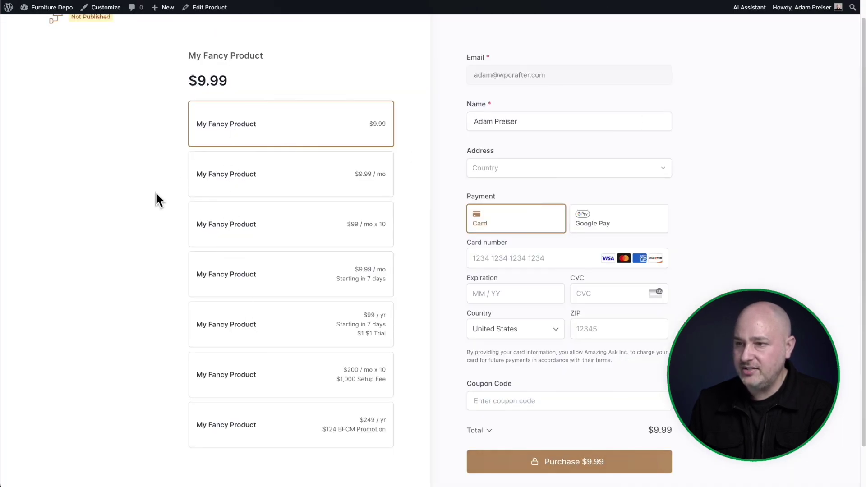
Reload the instant checkout and review its seven prices, starting with One Time Purchase at $9.99
scroll(156, 191, up, 1)
key(super+r)
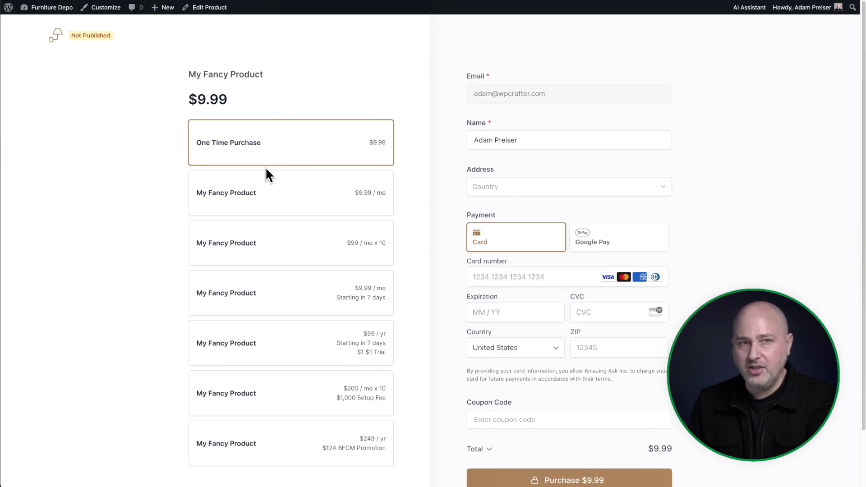
scroll(316, 199, down, 2)
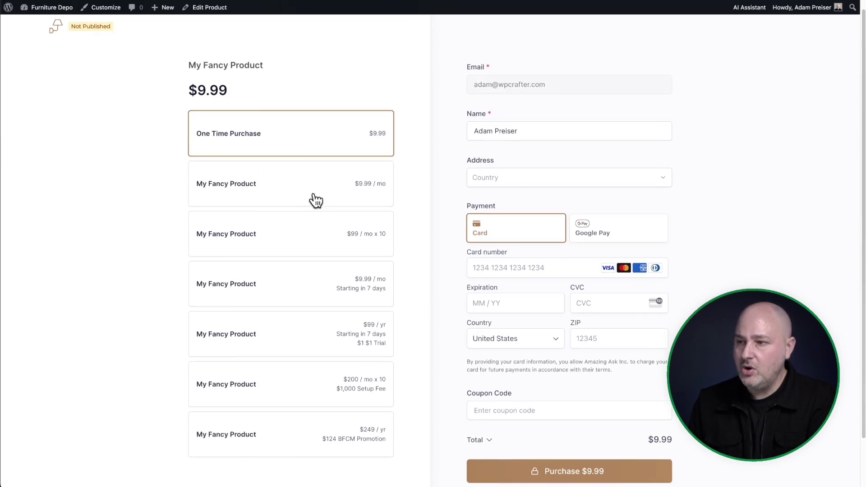
scroll(316, 199, down, 1)
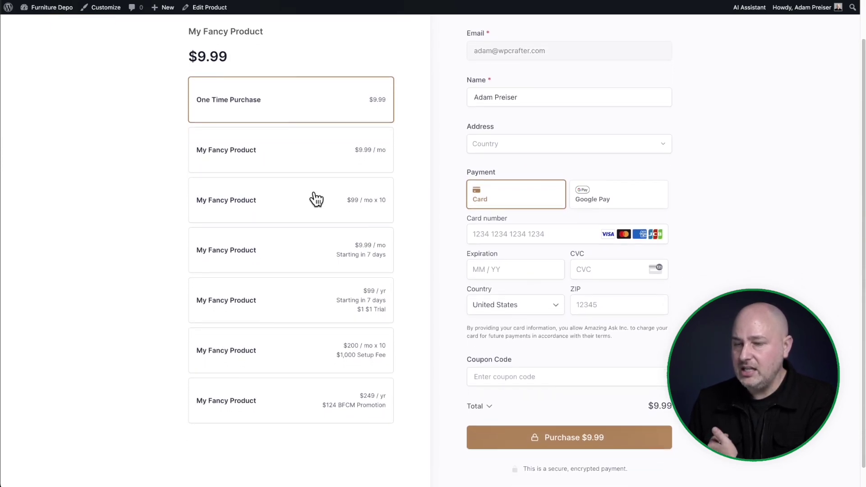
scroll(316, 199, down, 1)
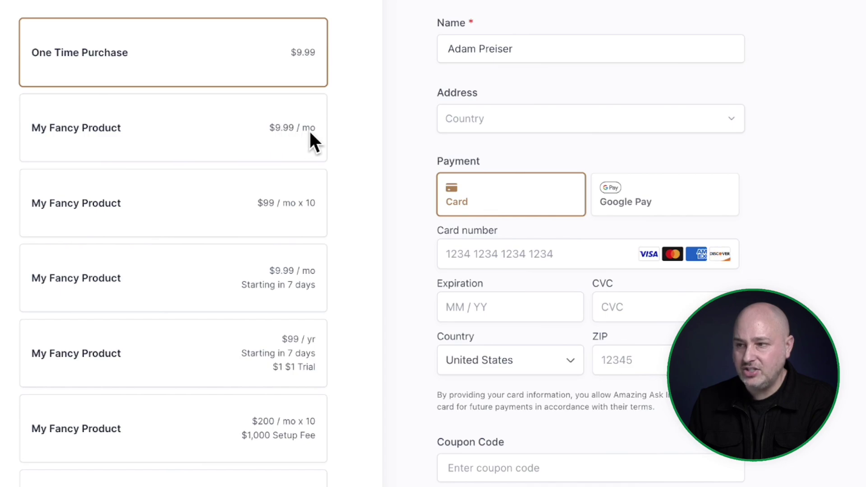
scroll(310, 129, down, 1)
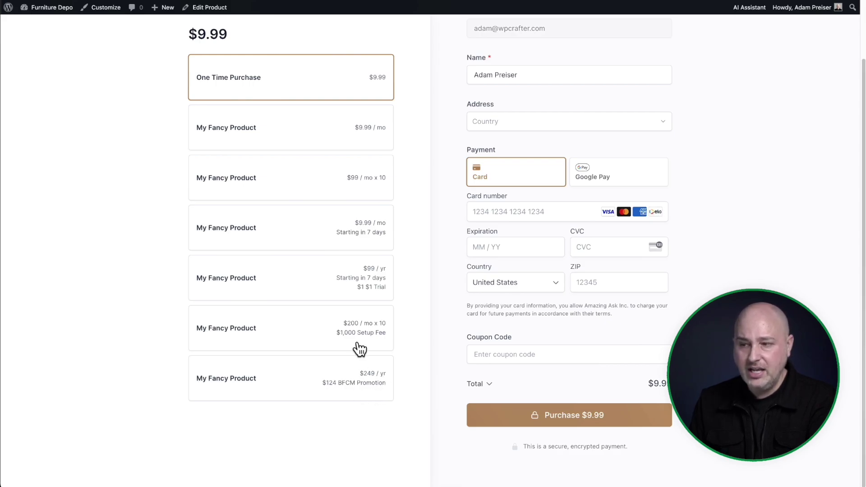
Select the $249 yearly price with the $124 BFCM Promotion, bringing the total to $125
click(313, 377)
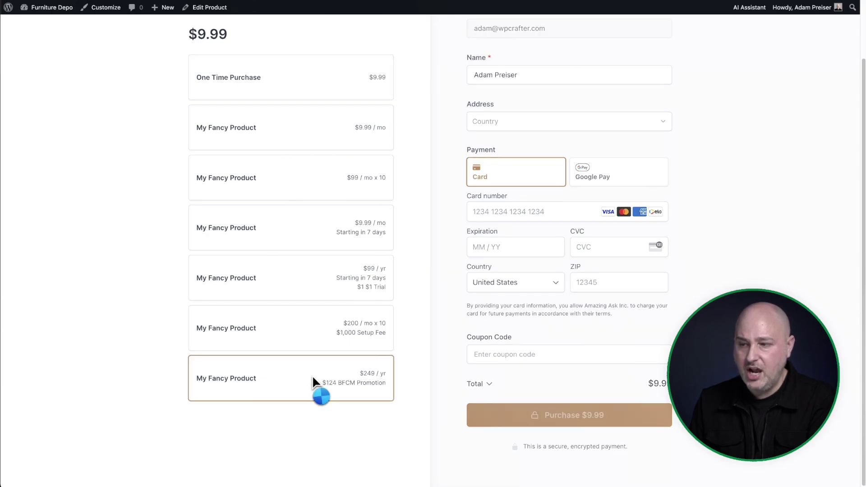
scroll(350, 366, up, 1)
scroll(350, 361, up, 2)
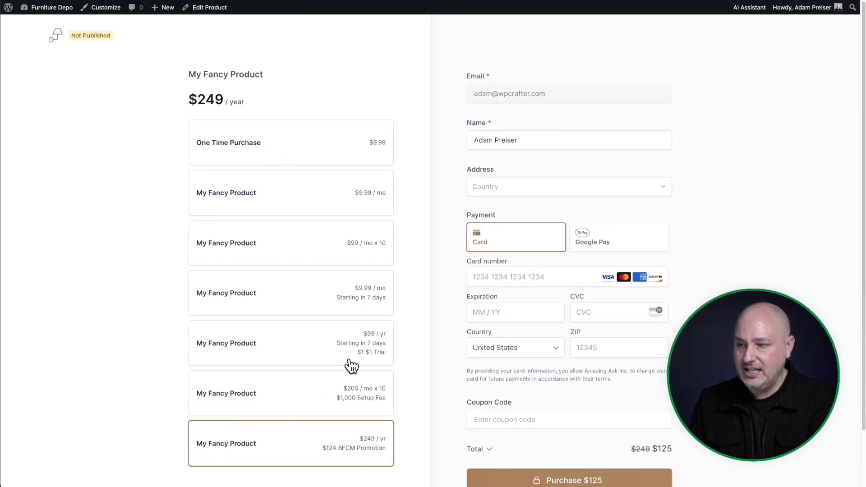